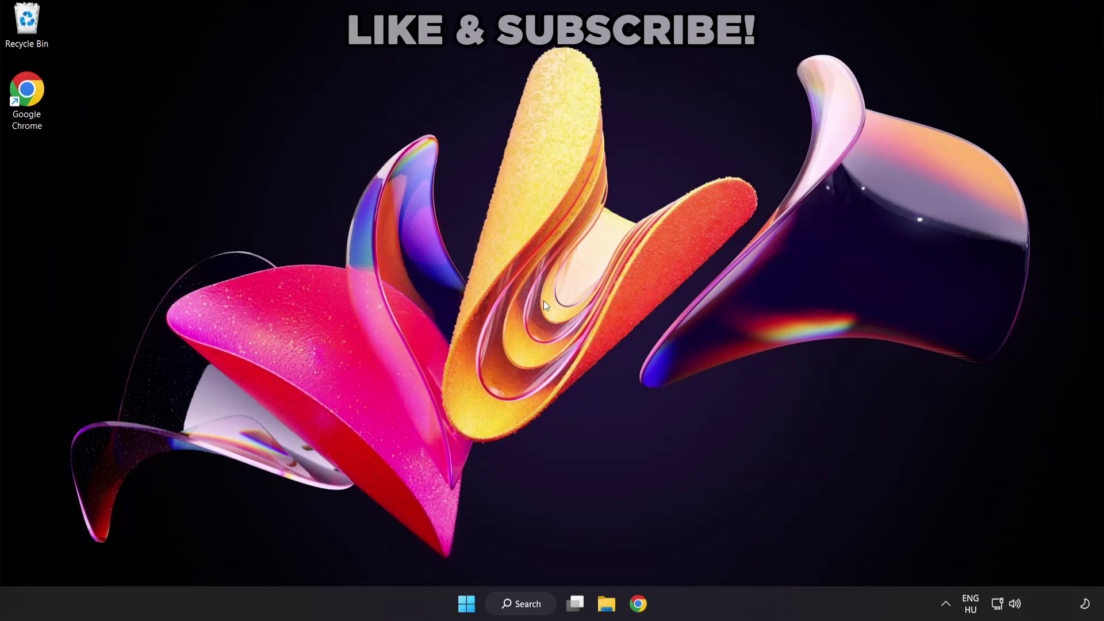
- Search Windows for 'device manager' and launch Device Manager from the best match
click(534, 609)
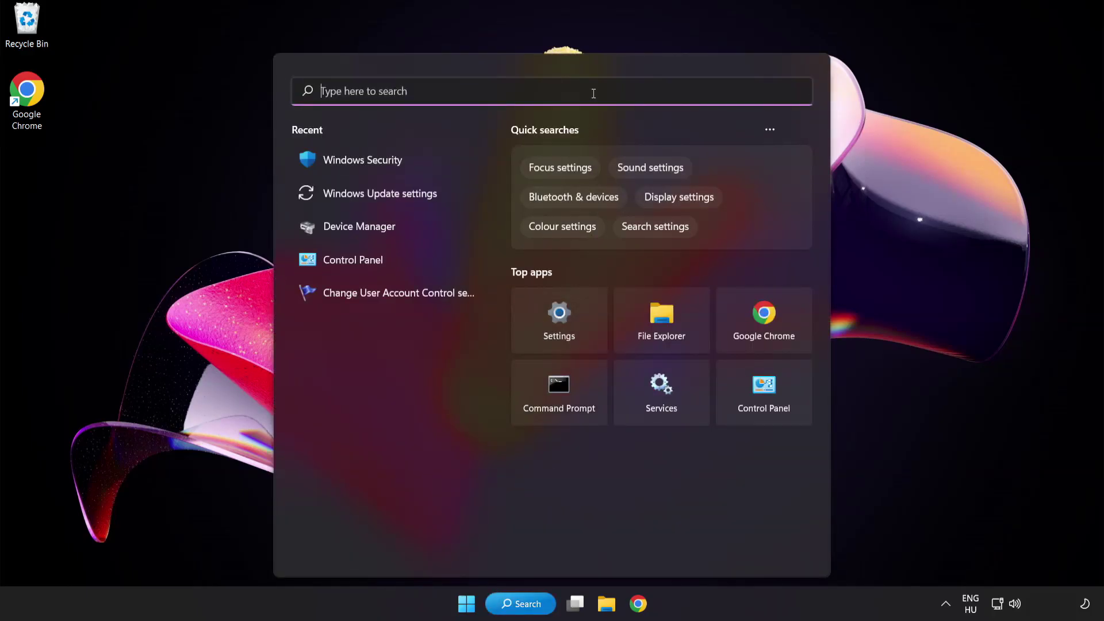
text(device m)
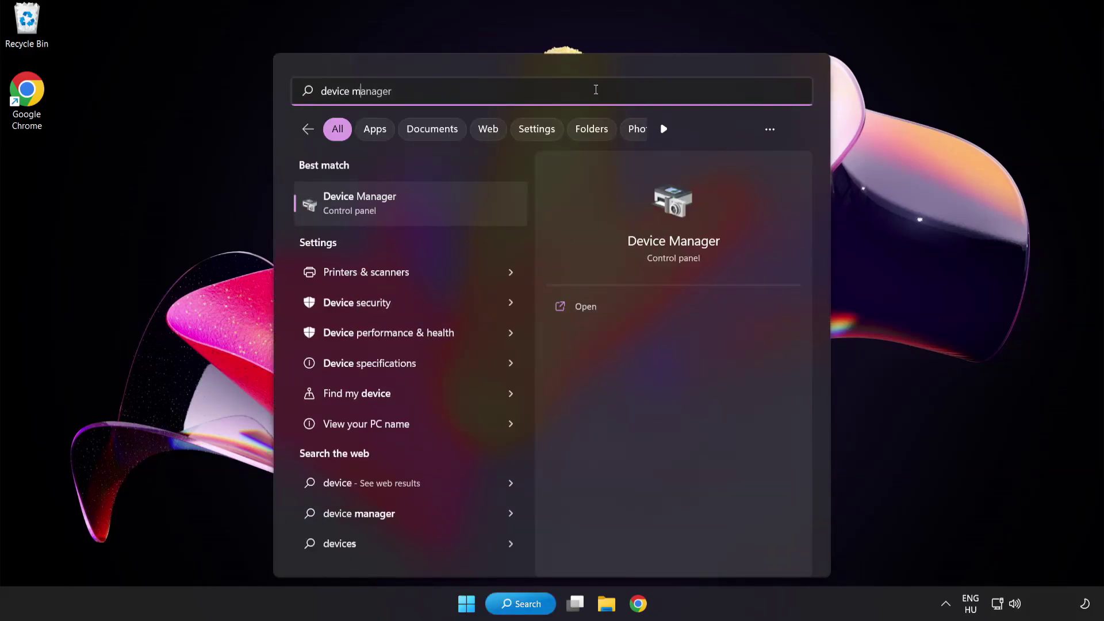
text(anager)
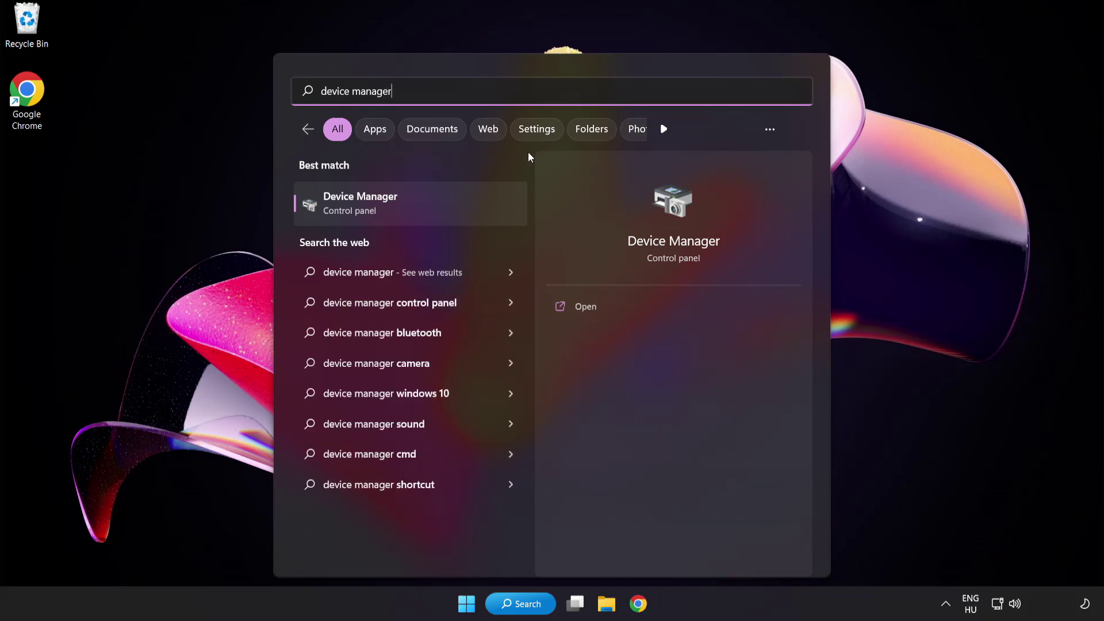
click(442, 212)
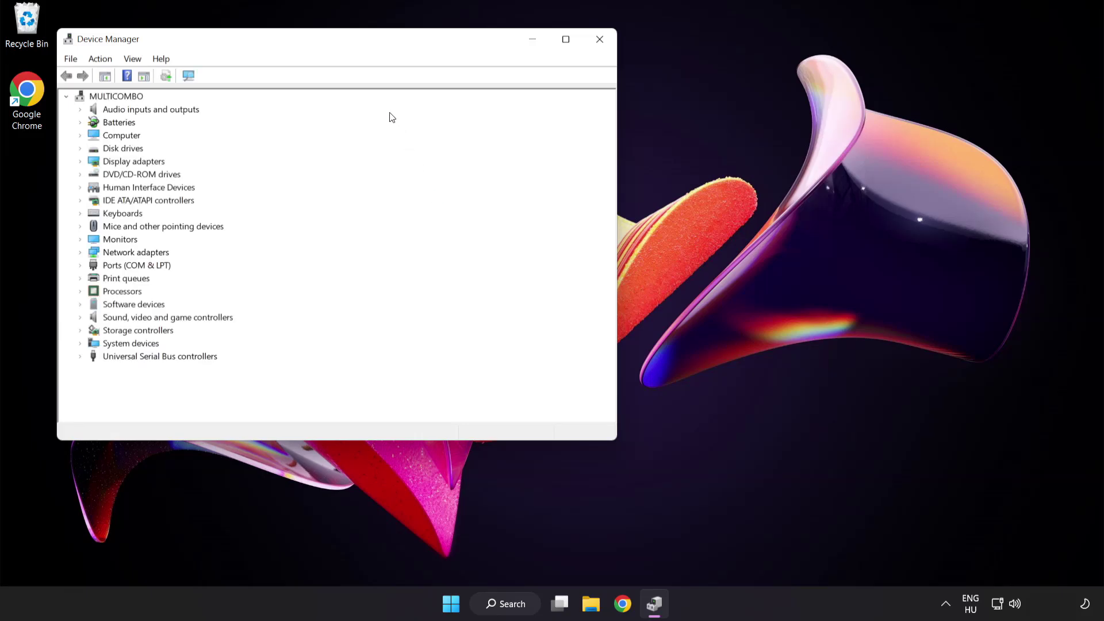
- Run an automatic driver search for VMware SVGA 3D, confirm the best driver is installed, and close Device Manager
drag(353, 41, 539, 112)
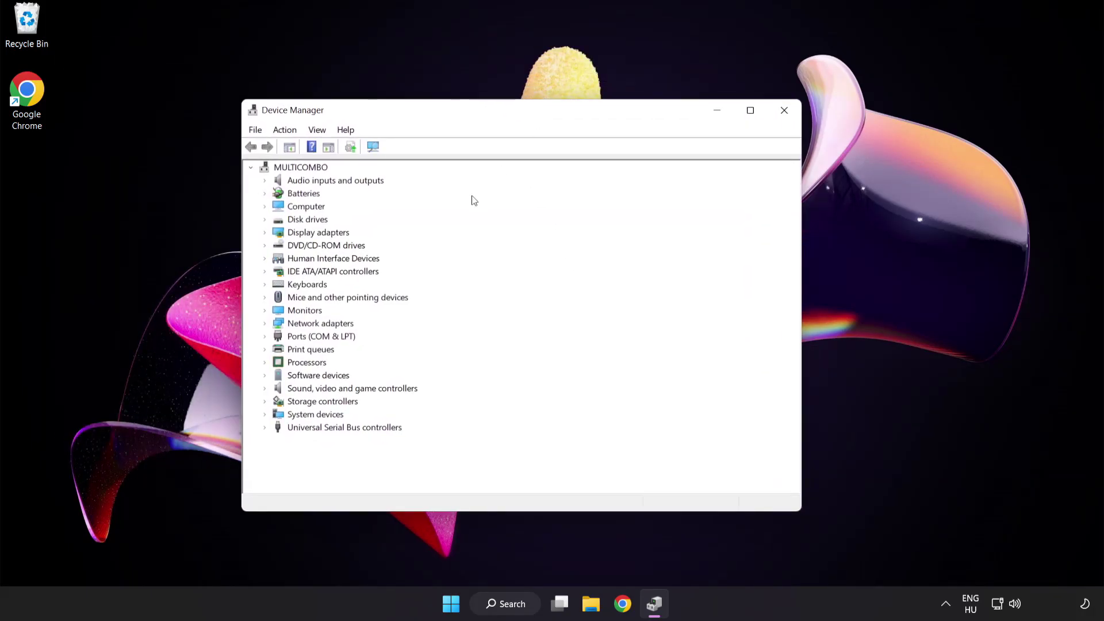
click(275, 239)
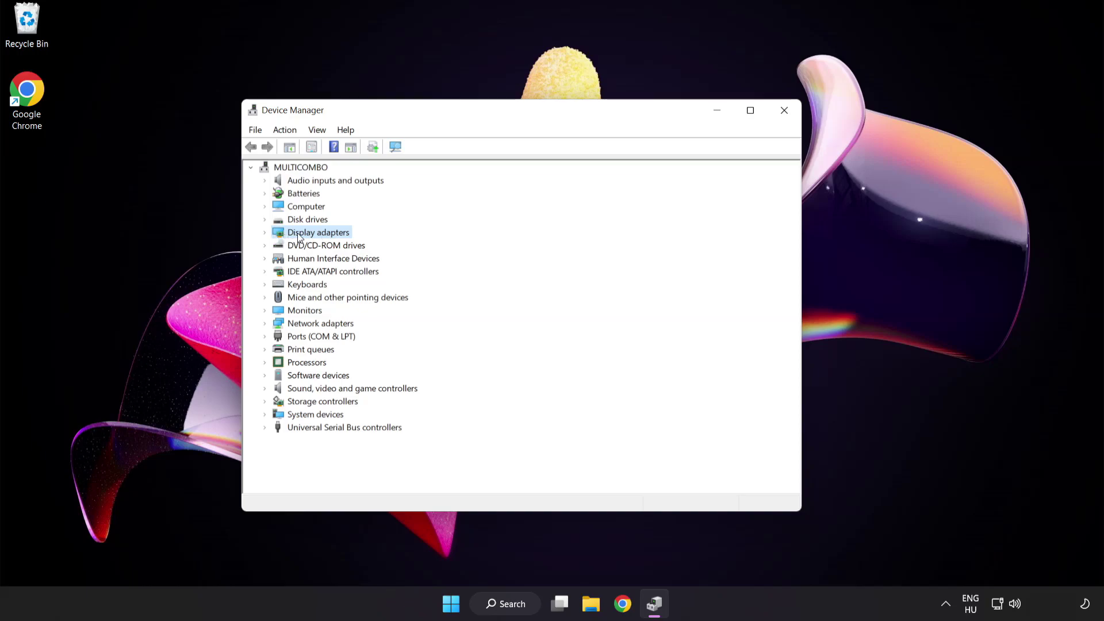
click(265, 232)
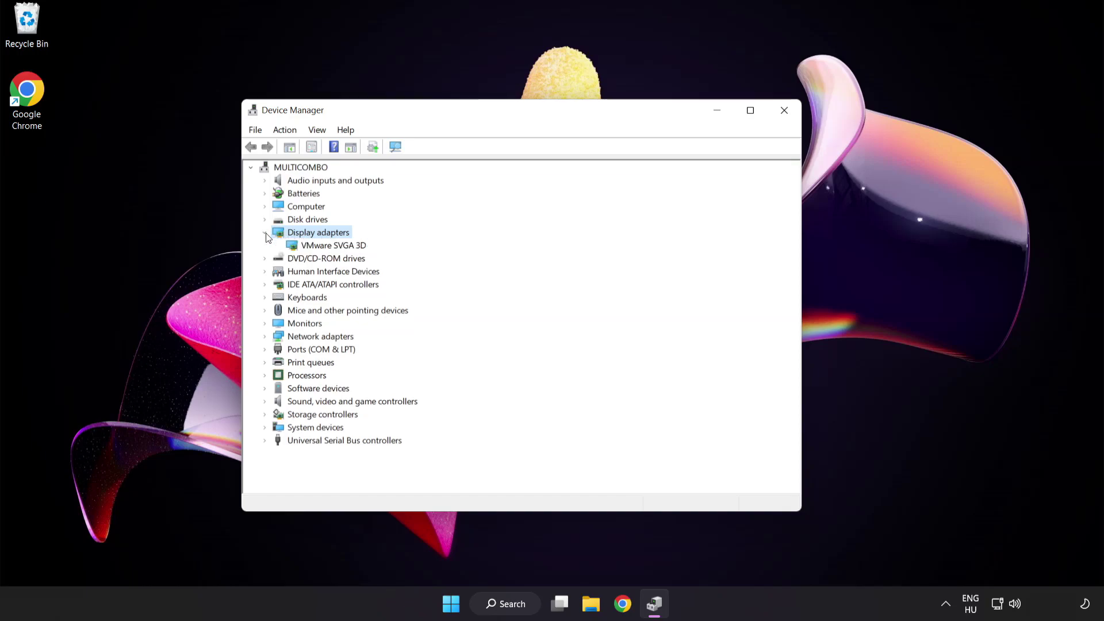
click(308, 246)
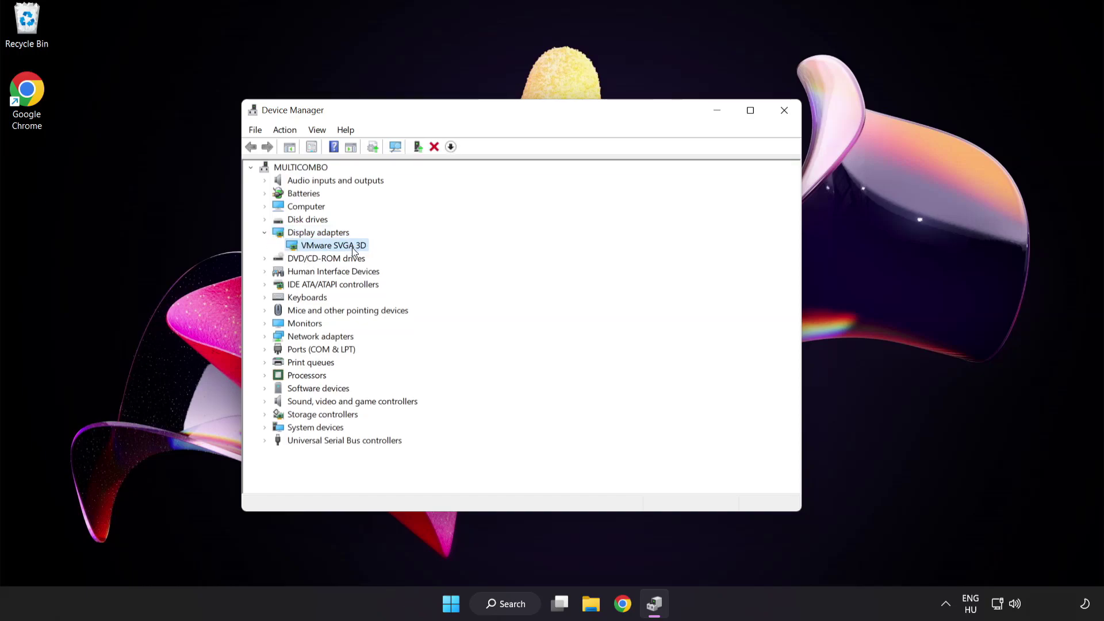
right_click(325, 245)
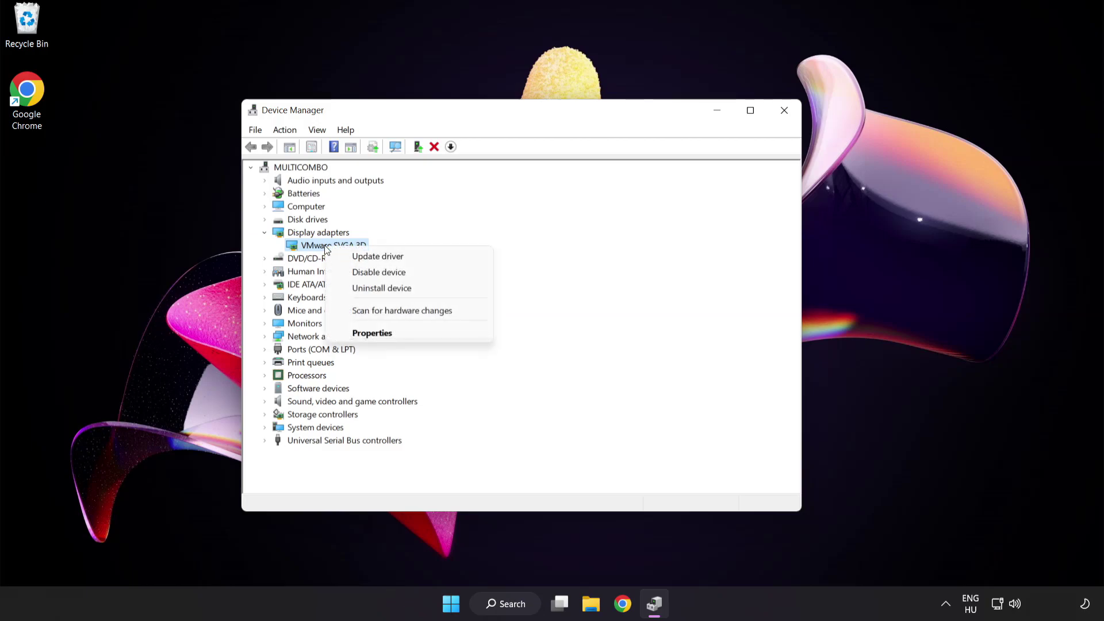
click(428, 256)
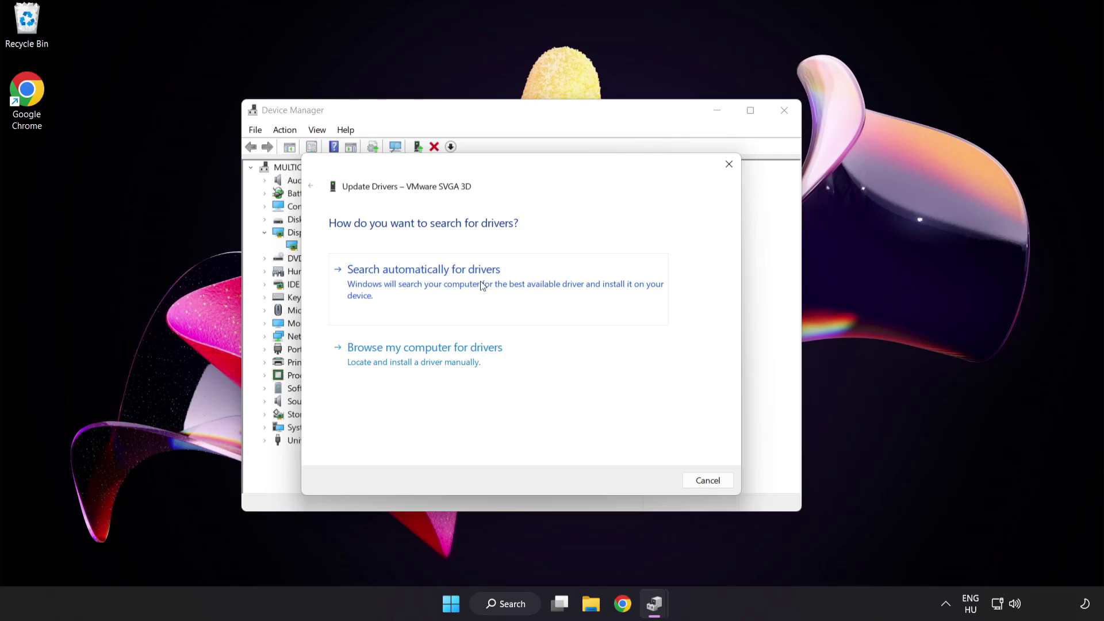
click(482, 283)
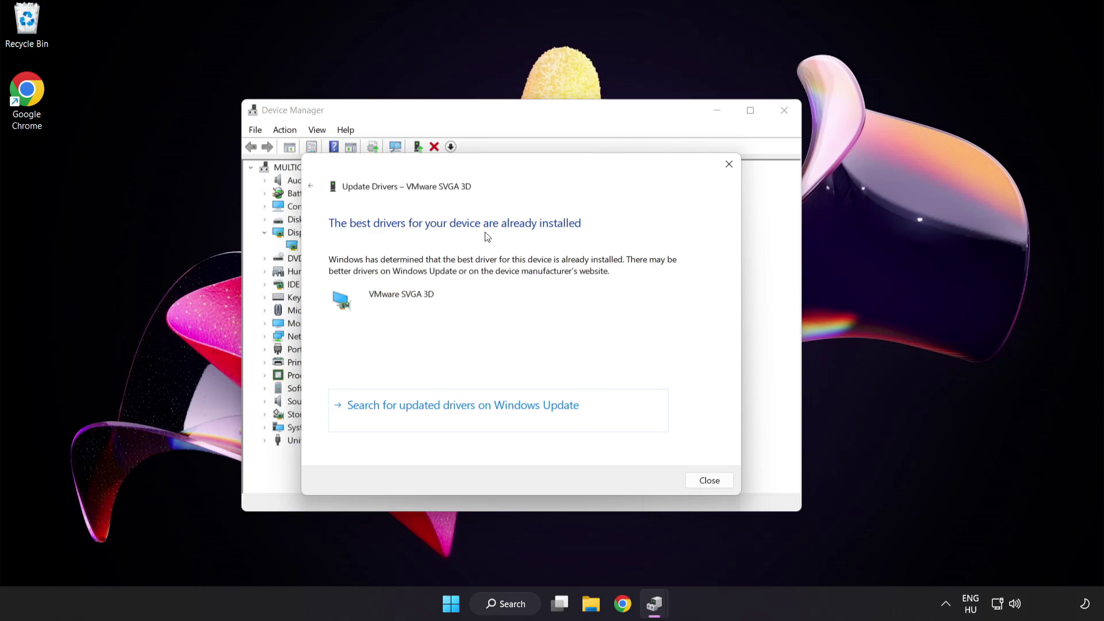
click(708, 483)
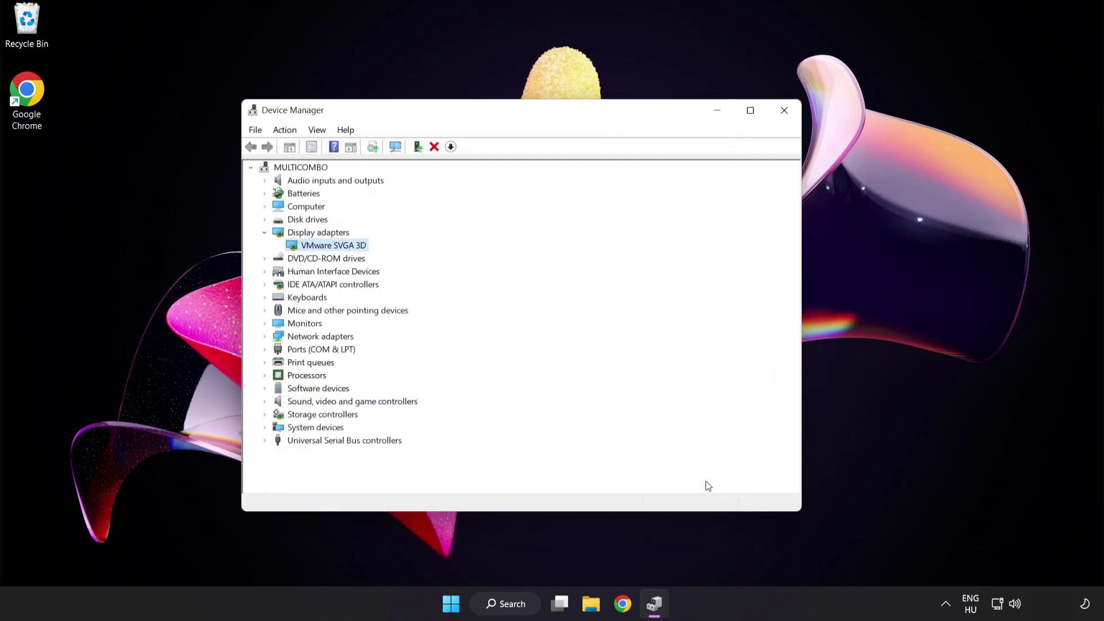
click(783, 114)
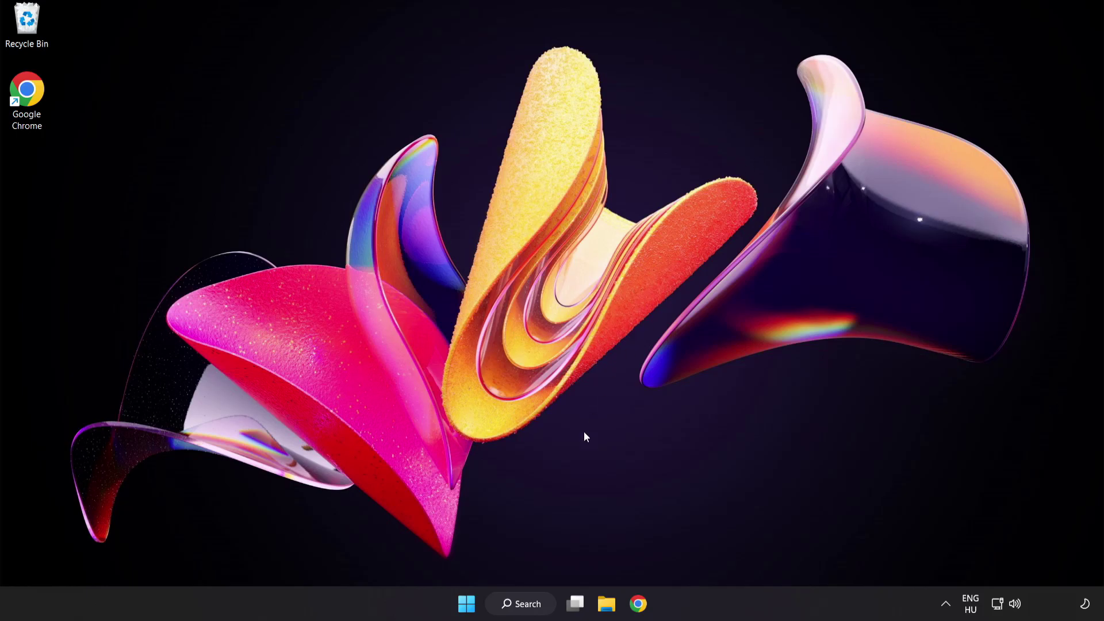
- Search 'update', run Check for updates in Windows Update, confirm it's up to date, and close Settings
click(535, 608)
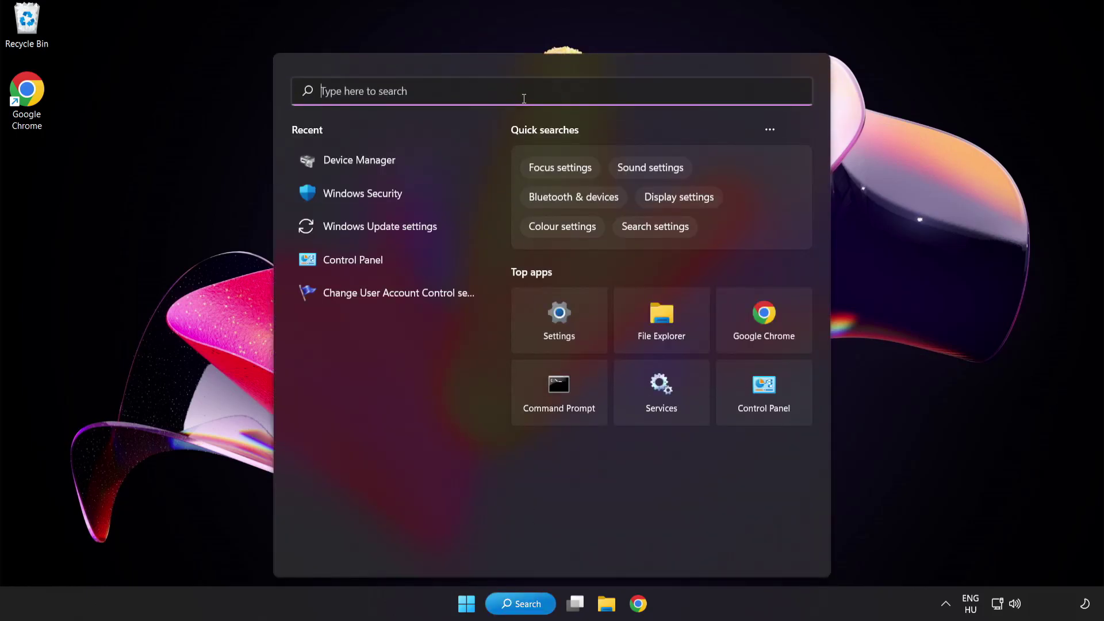
text(update)
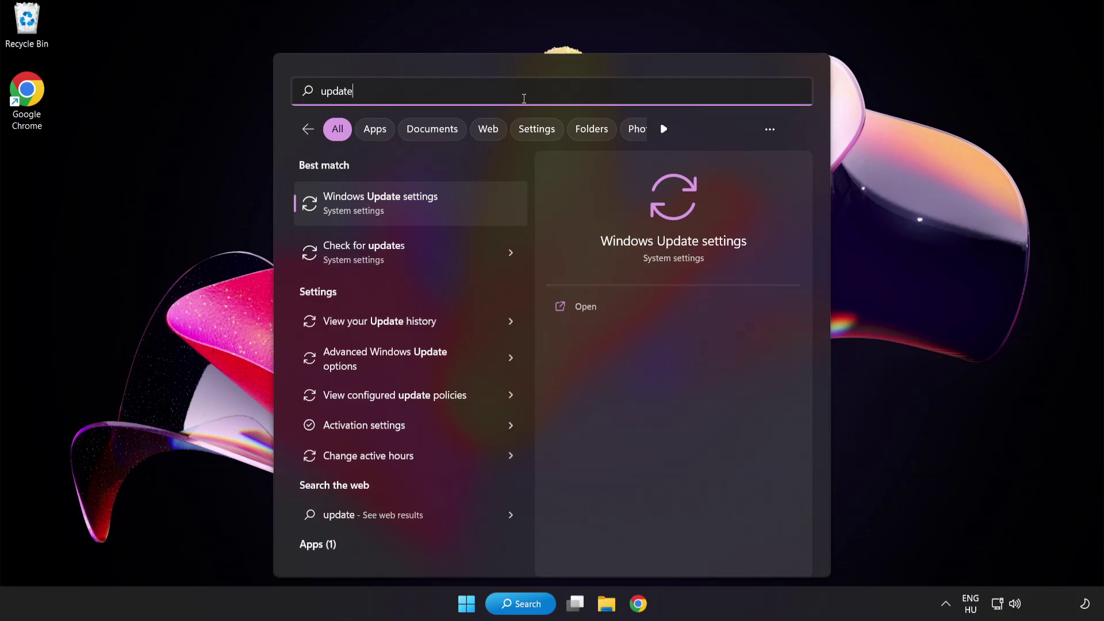
click(422, 208)
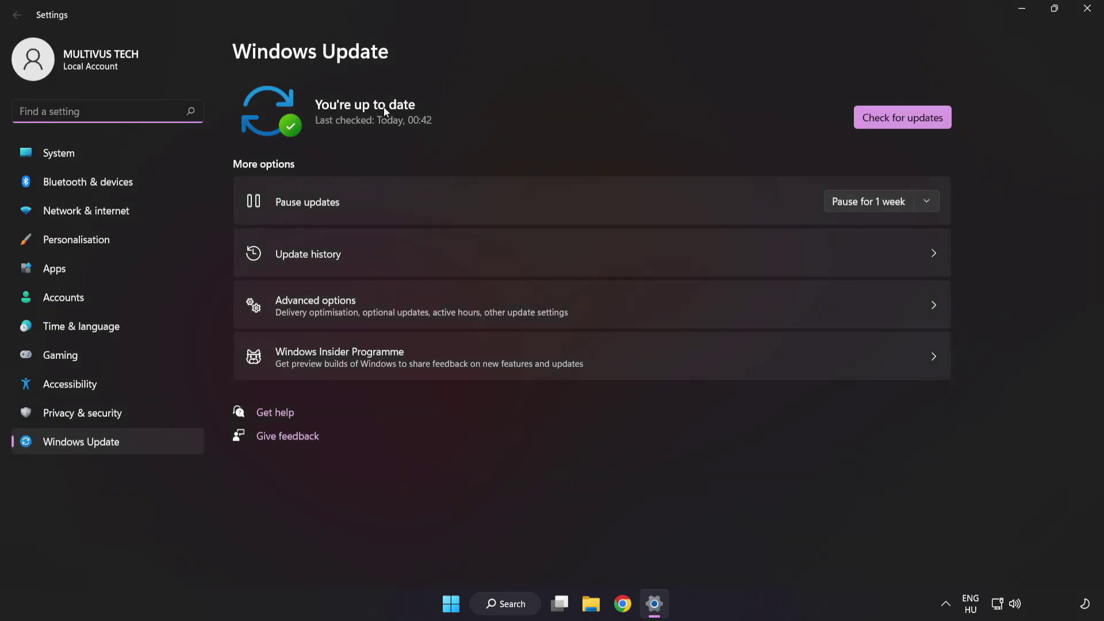
click(899, 124)
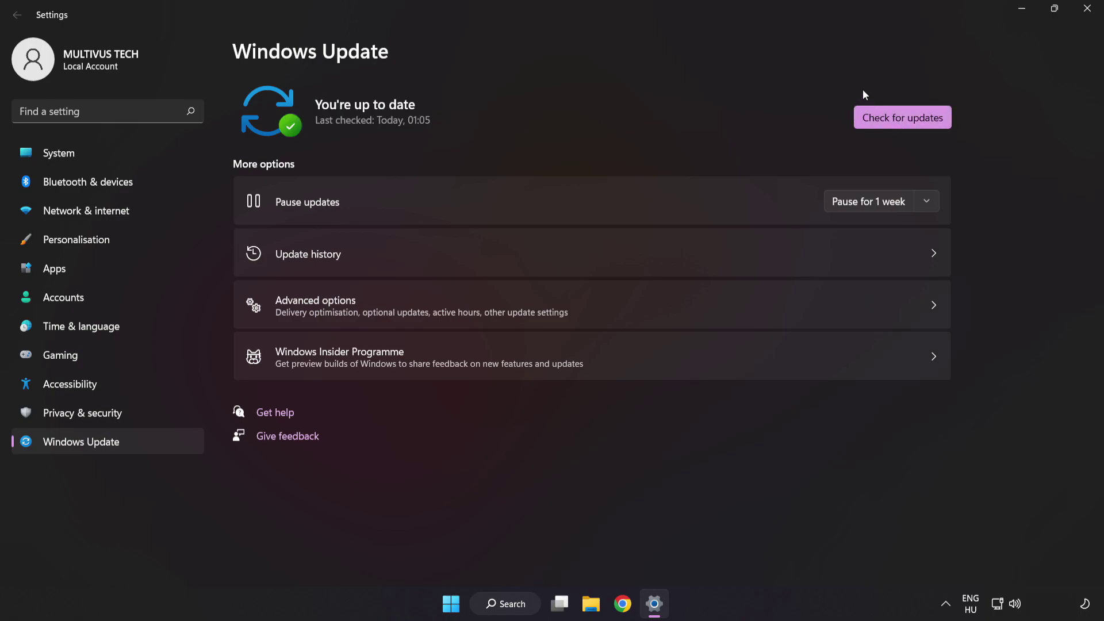
click(1086, 15)
- In the shortcut's Compatibility tab, choose Windows 8 mode, run as administrator, disable fullscreen optimizations, and apply
click(91, 101)
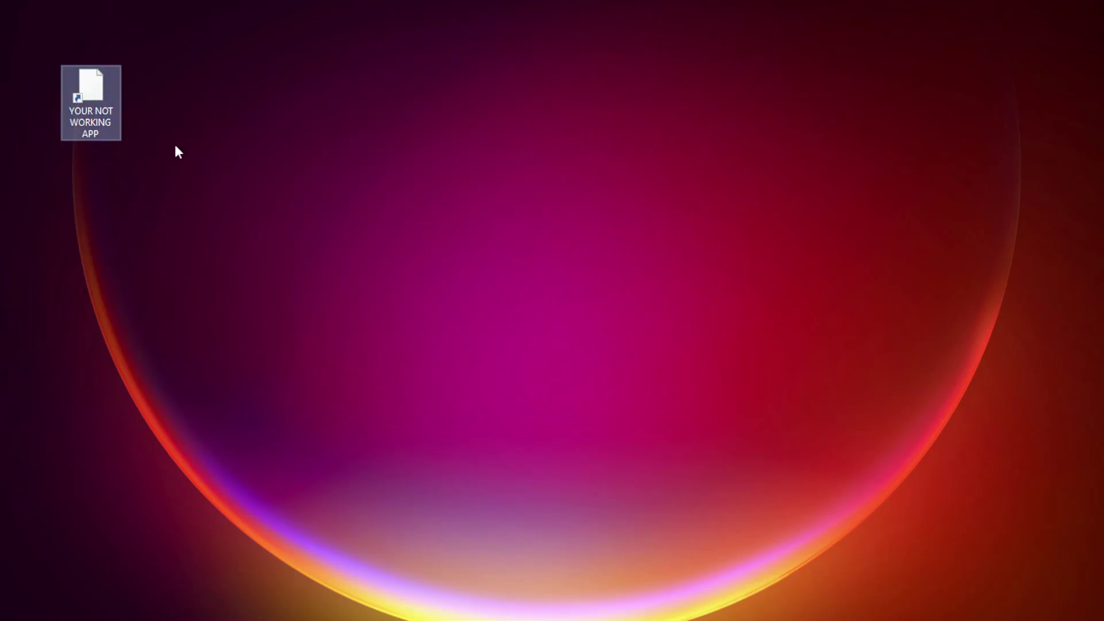
right_click(90, 84)
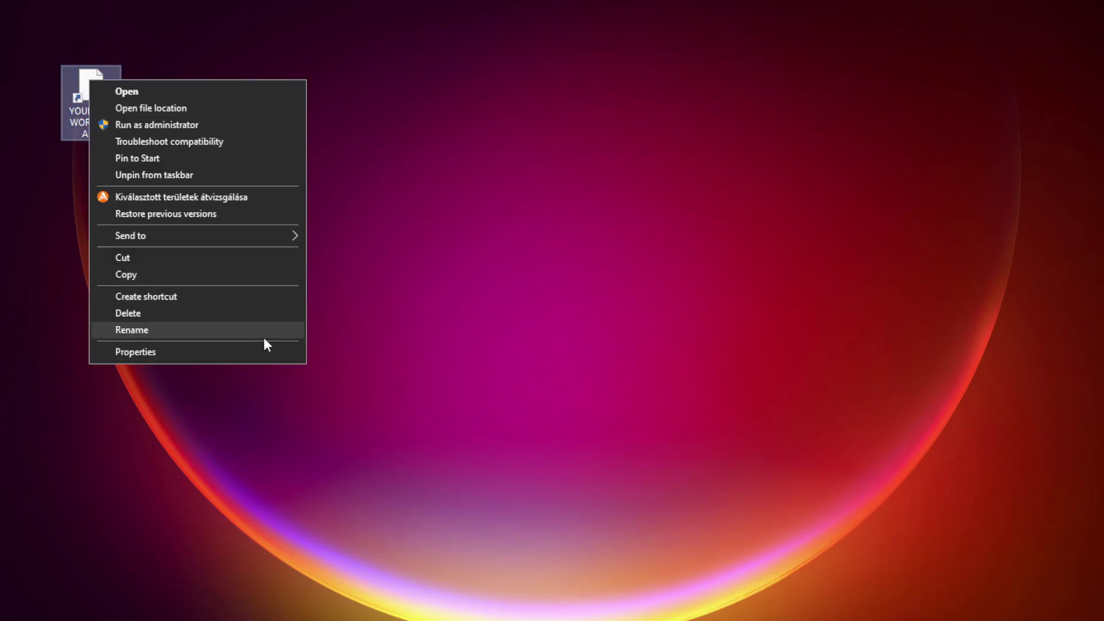
click(221, 352)
drag(242, 93, 556, 123)
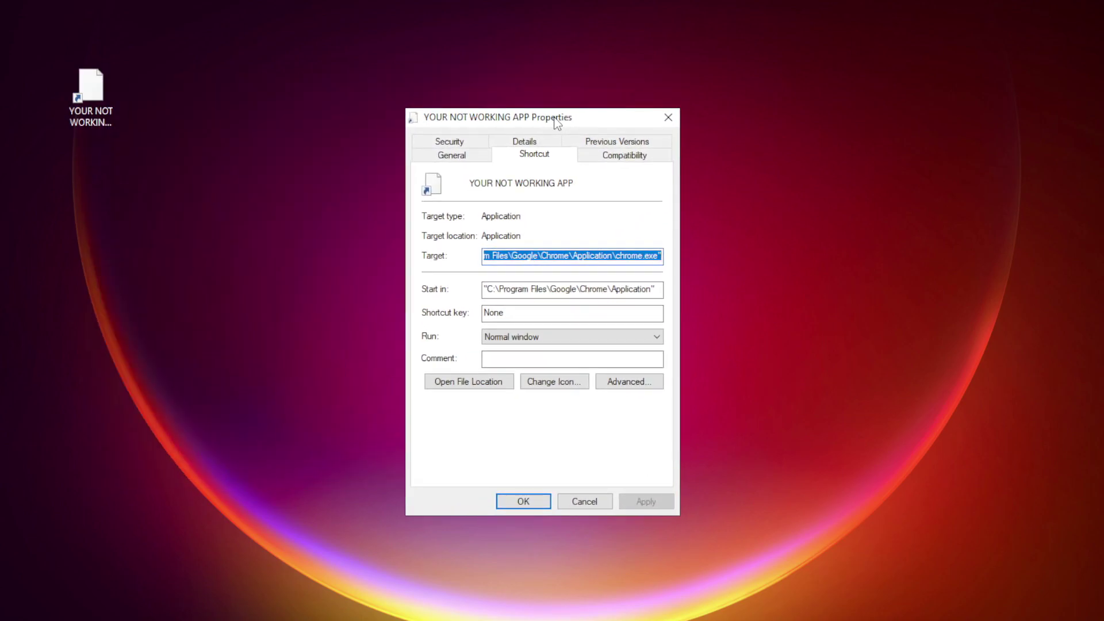
click(649, 165)
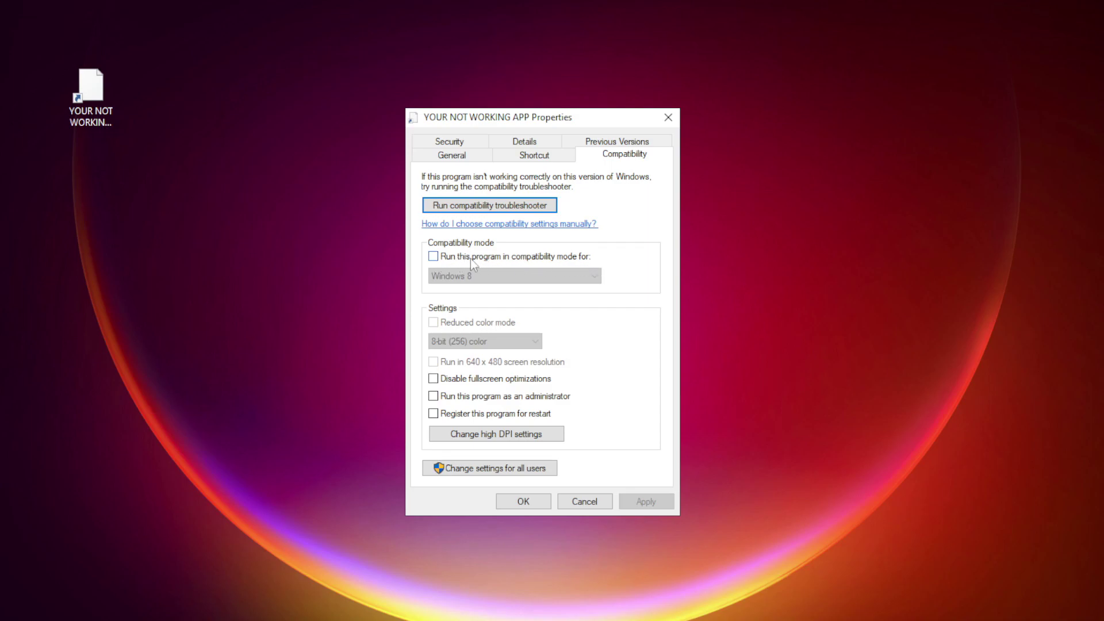
click(449, 257)
click(486, 277)
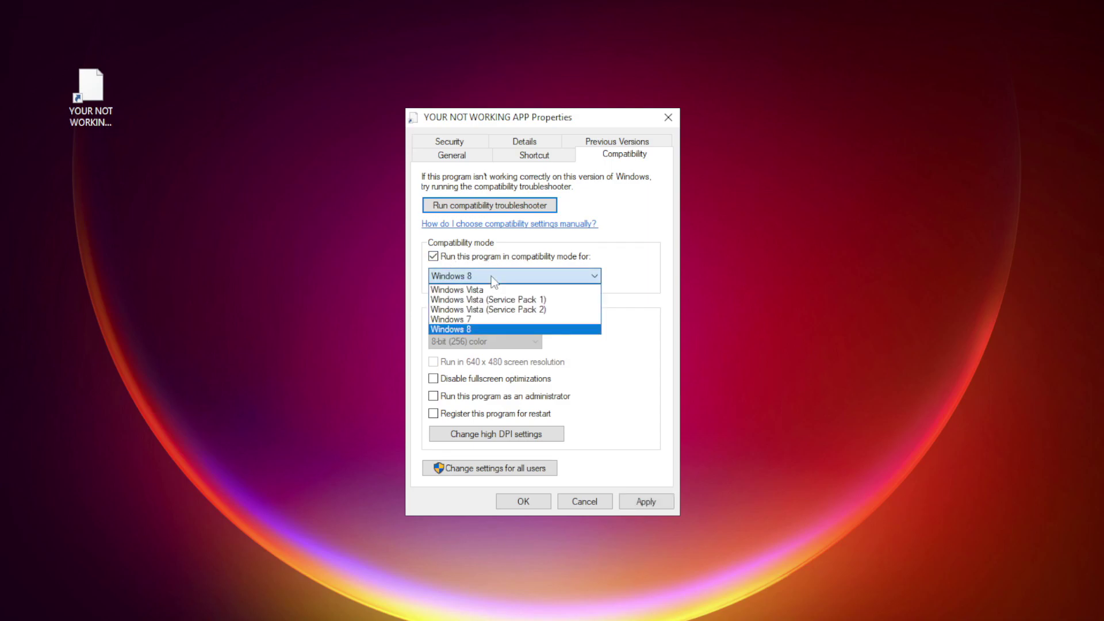
click(482, 326)
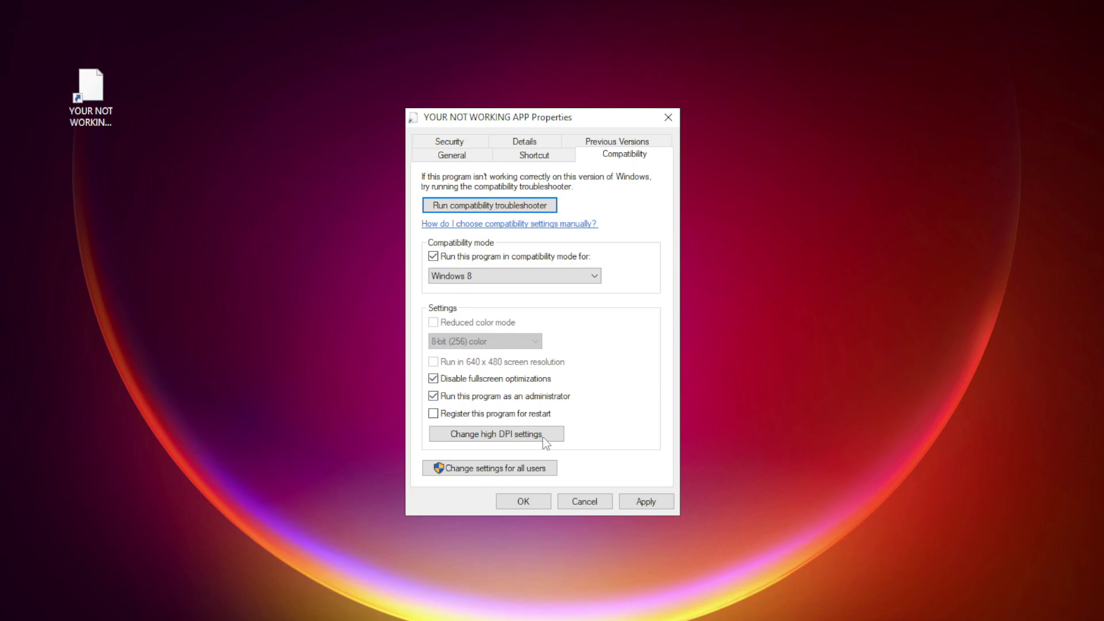
click(656, 508)
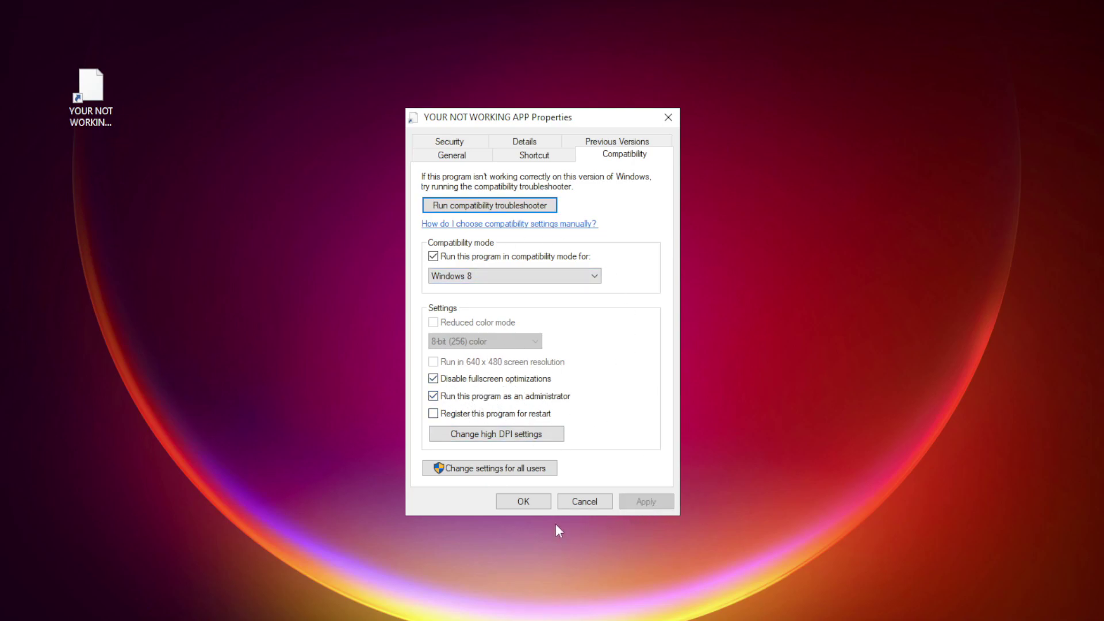
click(524, 502)
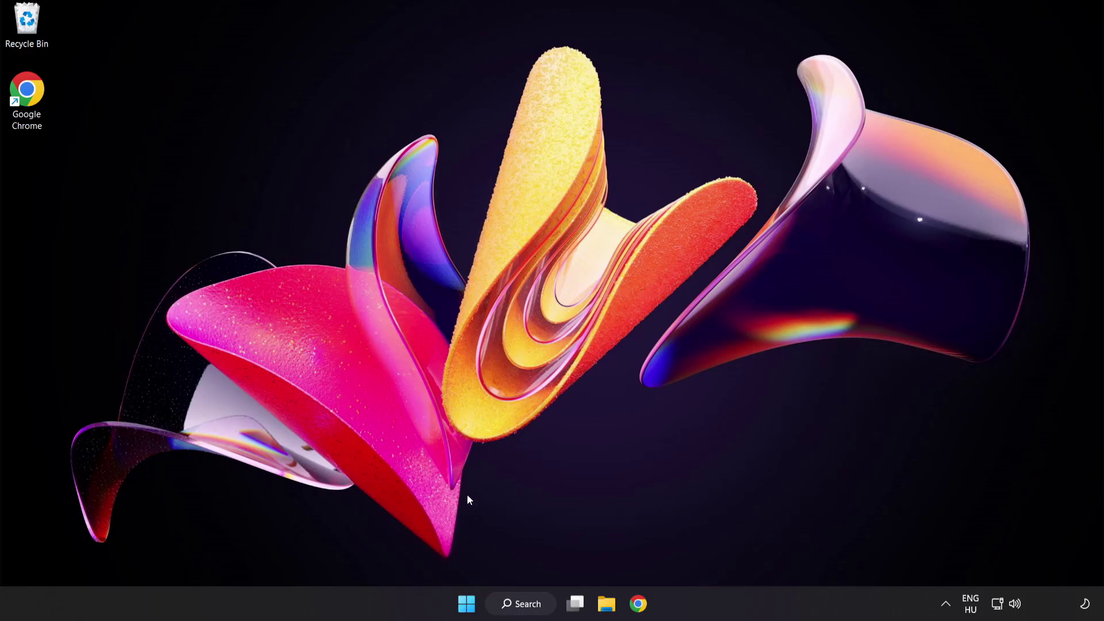
- Open Task Manager's Startup apps and disable Cortana and Phone Link
right_click(471, 607)
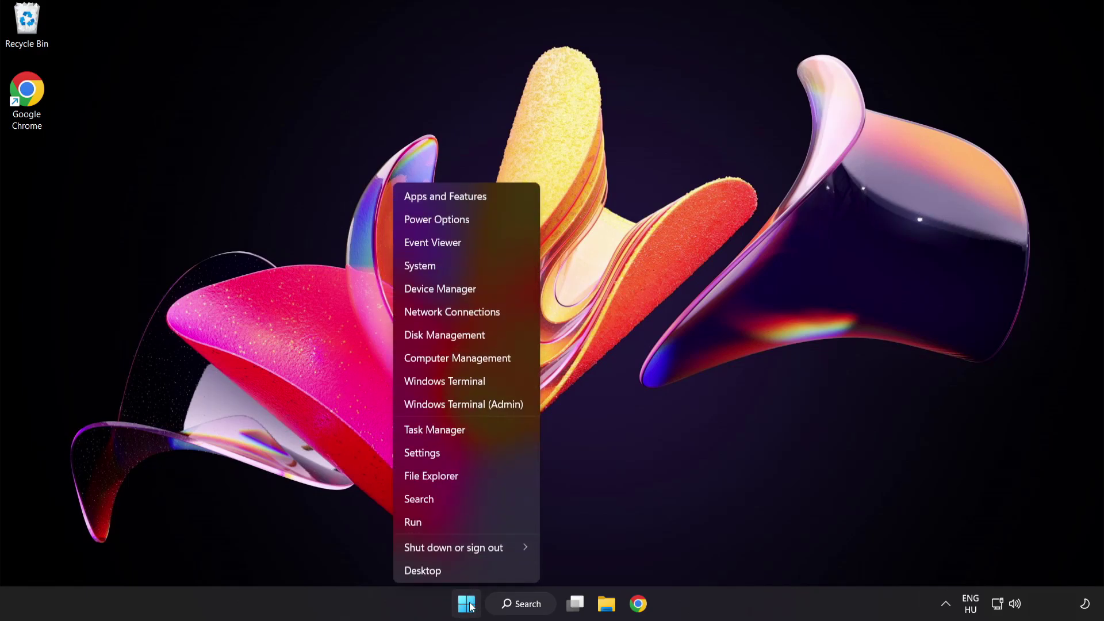
click(478, 431)
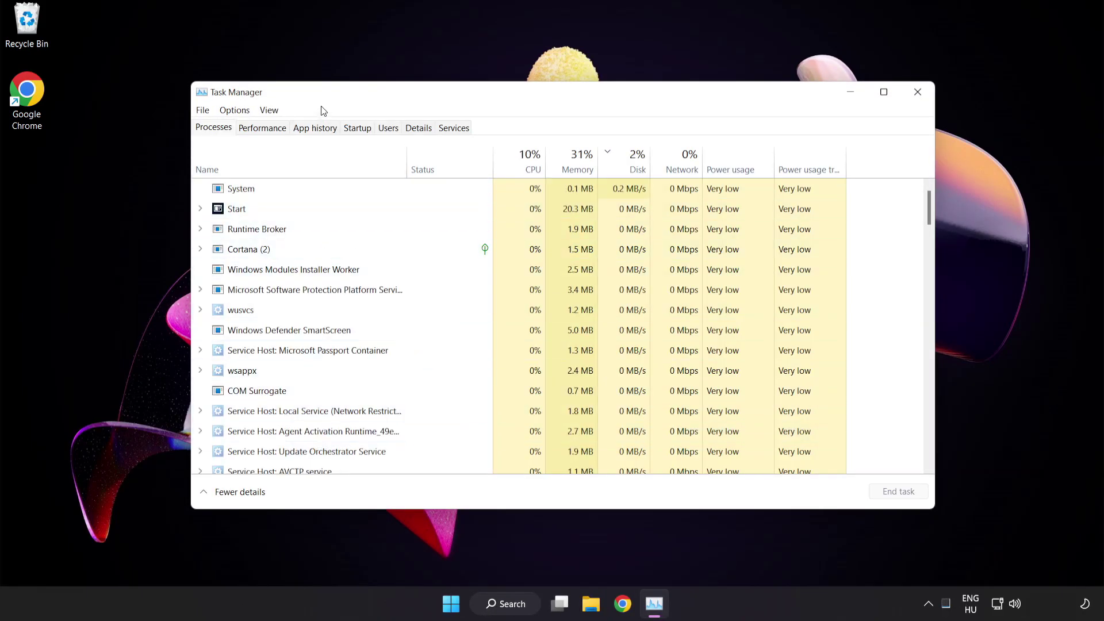
click(362, 129)
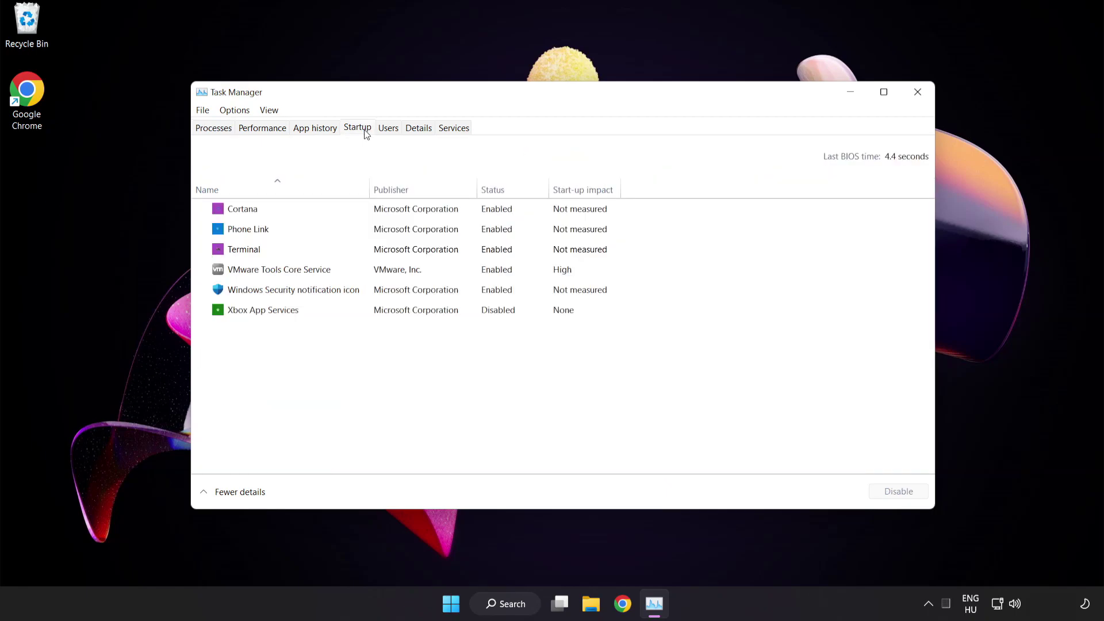
click(367, 215)
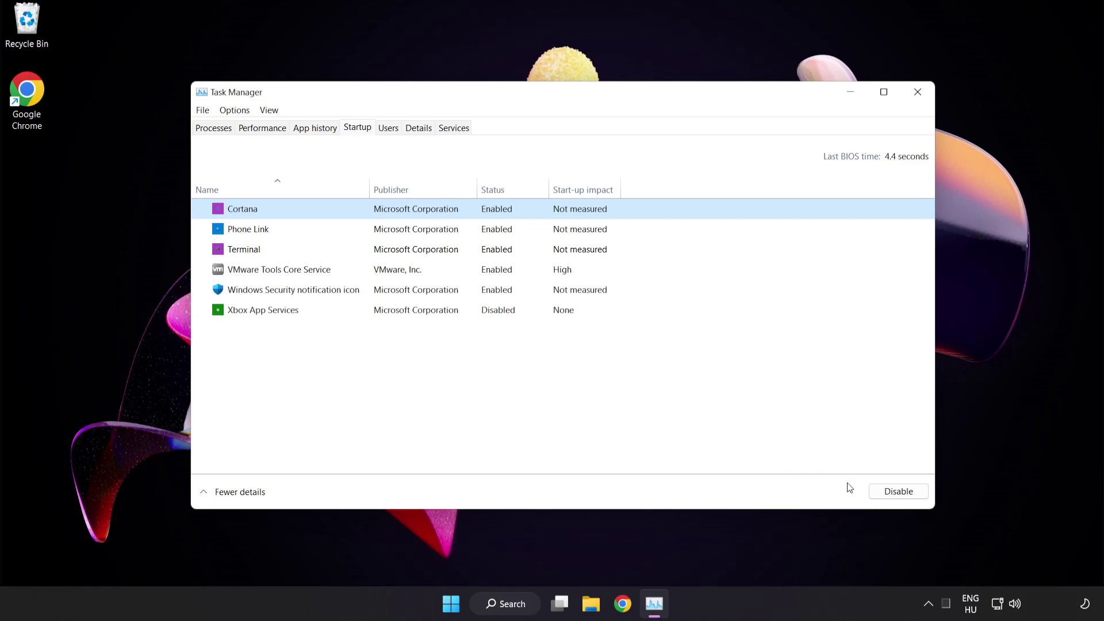
click(905, 497)
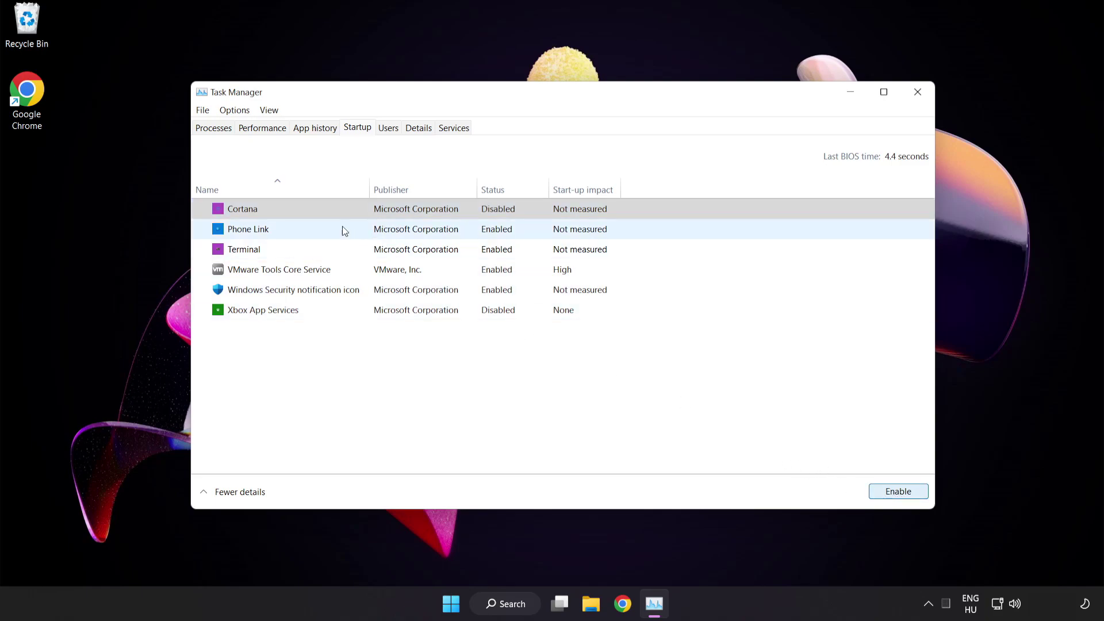
click(340, 226)
click(896, 499)
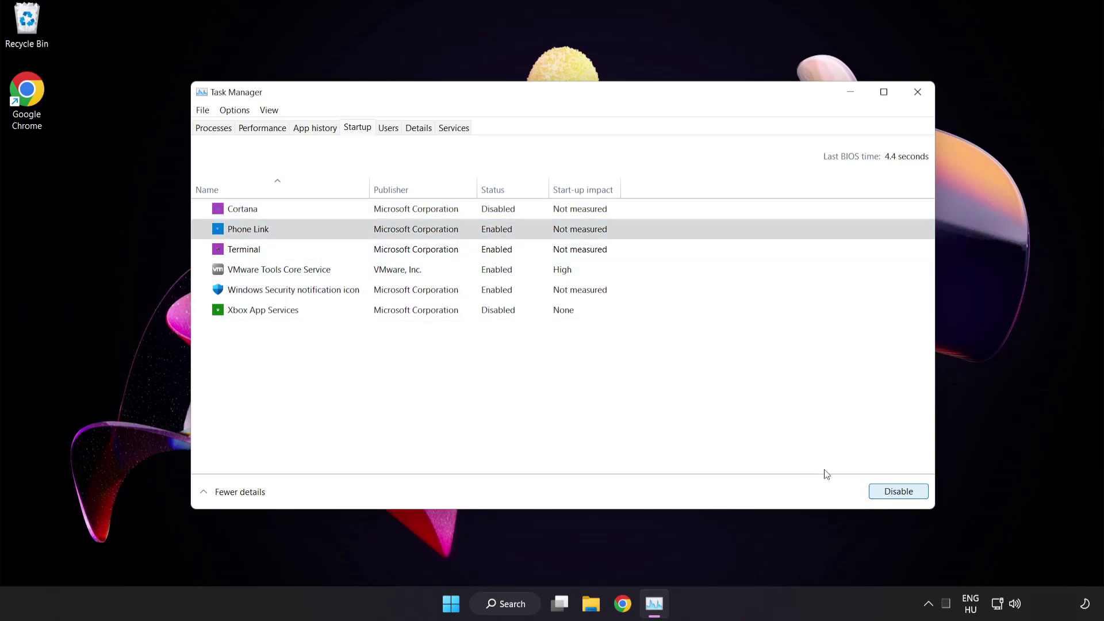
- Disable Terminal and the Windows Security notification icon at startup, then close Task Manager
click(352, 251)
click(886, 493)
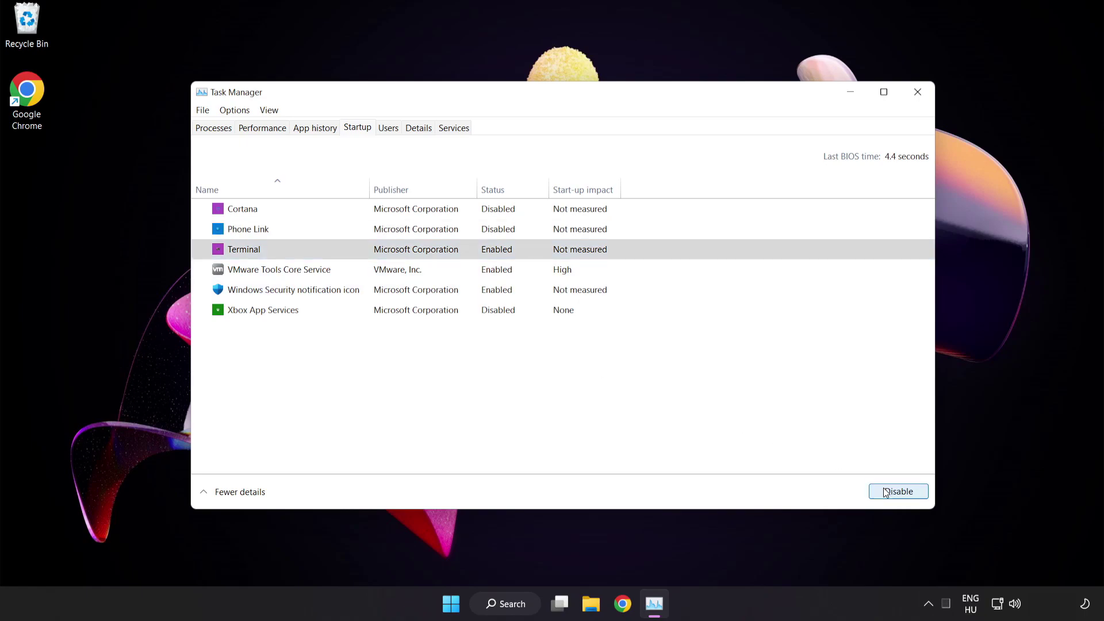
click(373, 292)
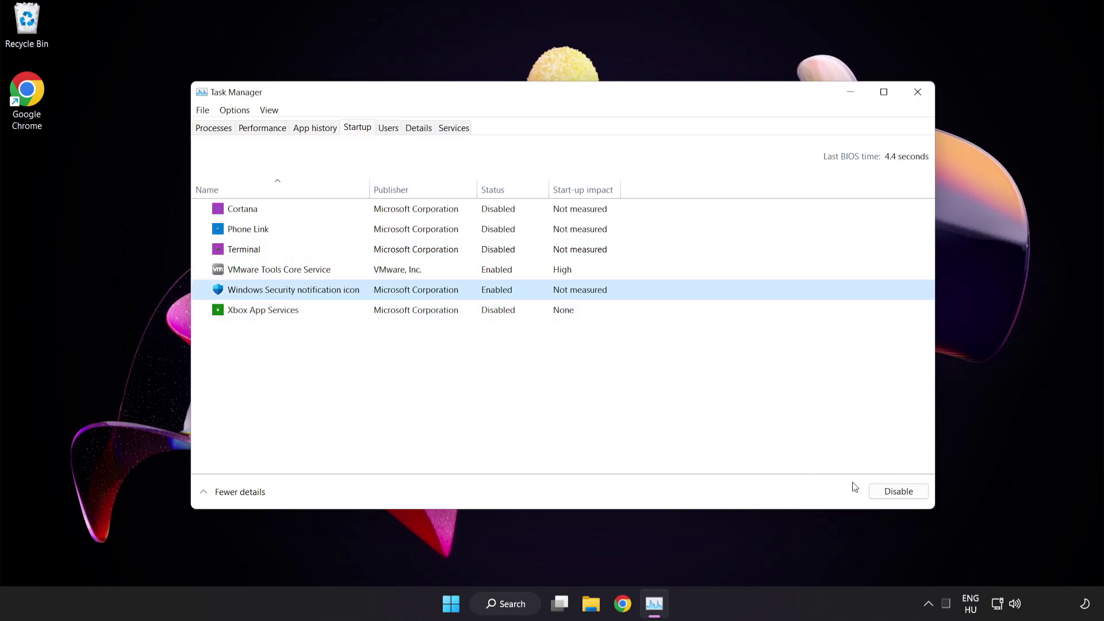
click(891, 499)
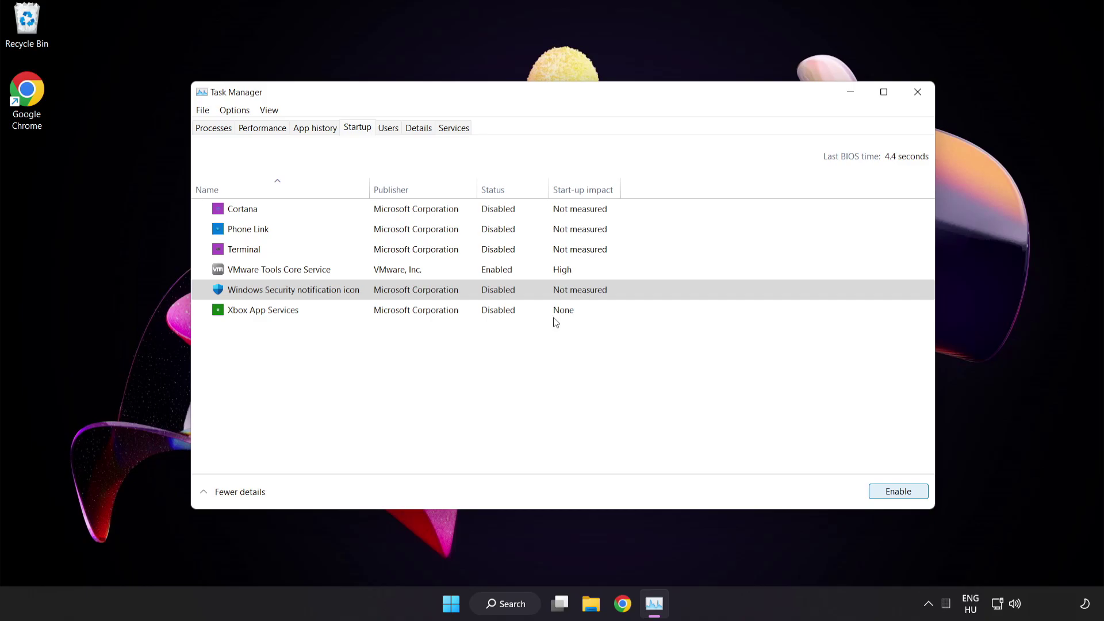
click(918, 93)
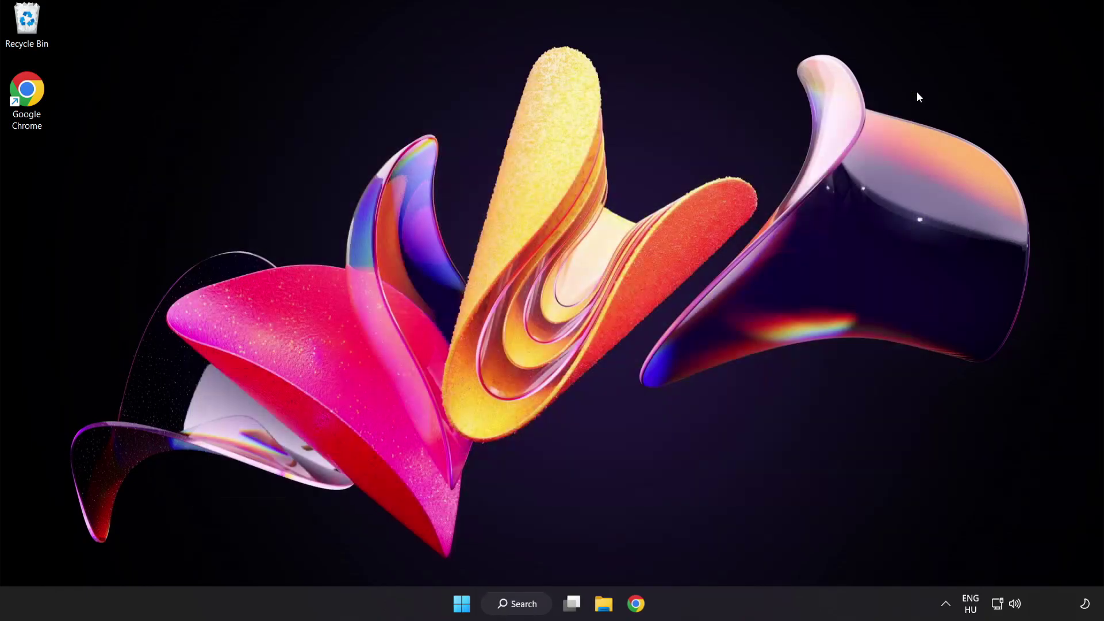
- Download the DirectX End-User Runtime Web Installer in Chrome and launch dxwebsetup (1).exe
click(639, 605)
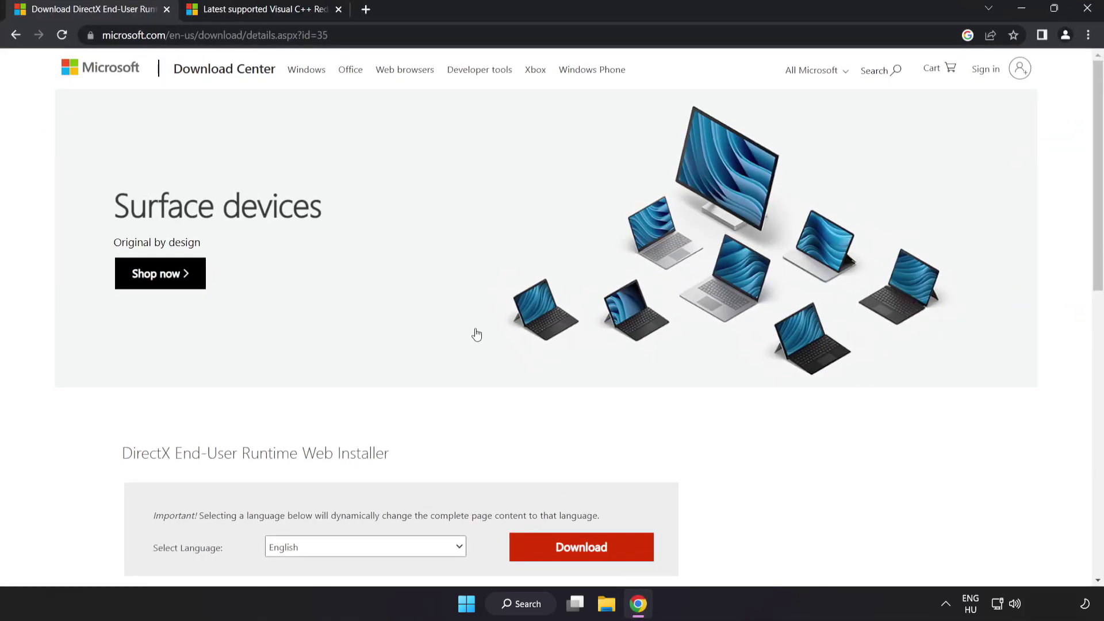
click(354, 35)
click(384, 35)
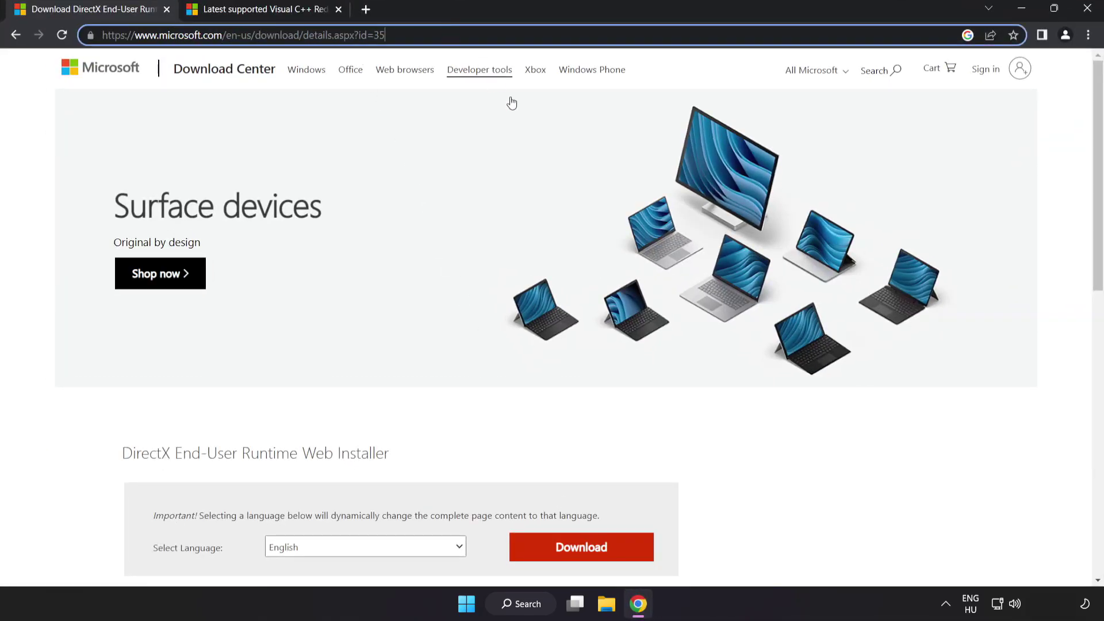
click(772, 467)
scroll(768, 463, down, 2)
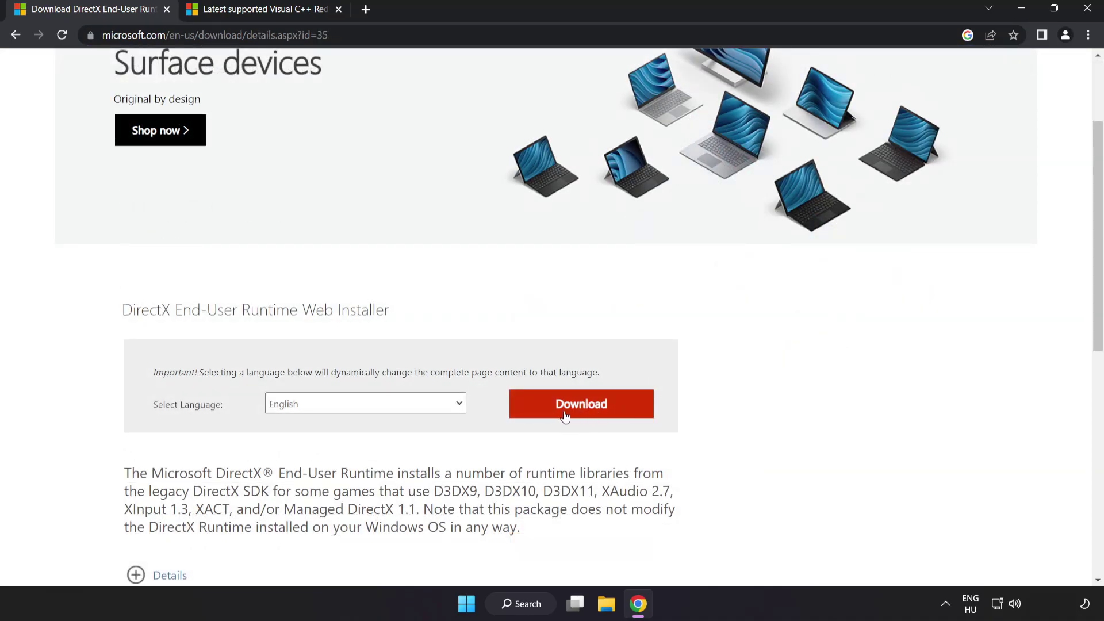
click(596, 415)
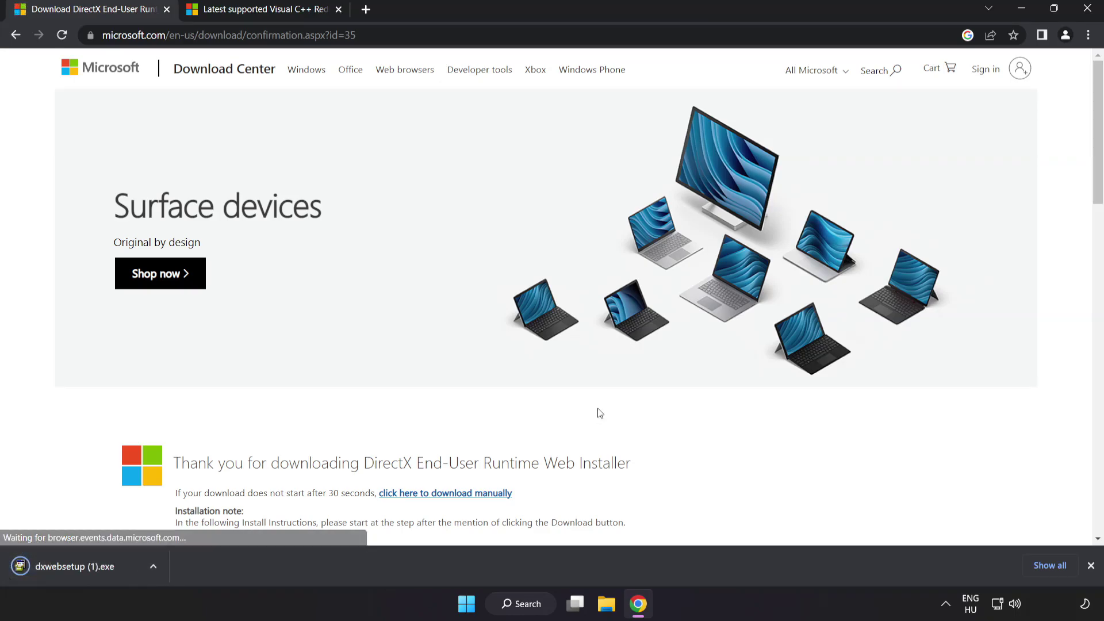
click(92, 567)
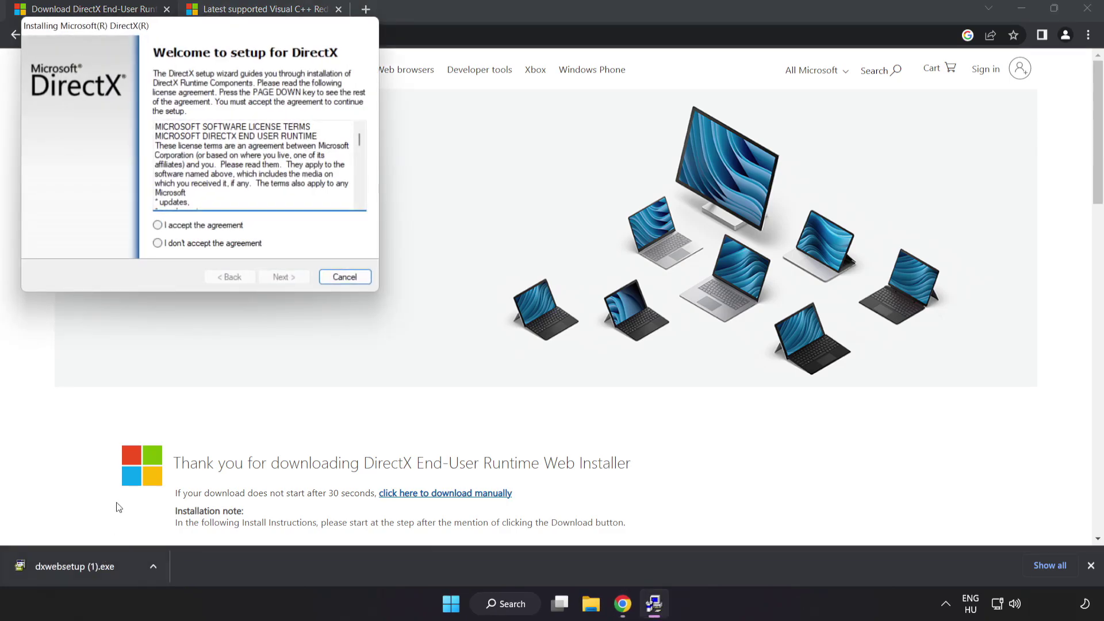
- Accept the DirectX licence, skip the Bing Bar, and finish setup, which finds DirectX already current
drag(167, 27, 504, 146)
drag(696, 262, 703, 339)
click(518, 347)
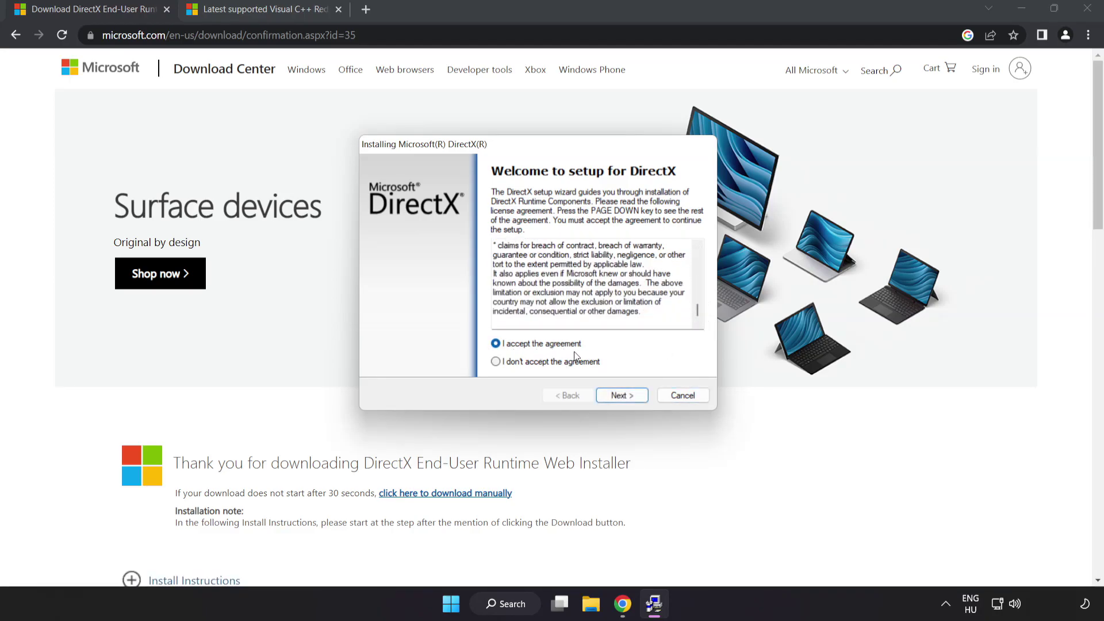
click(623, 397)
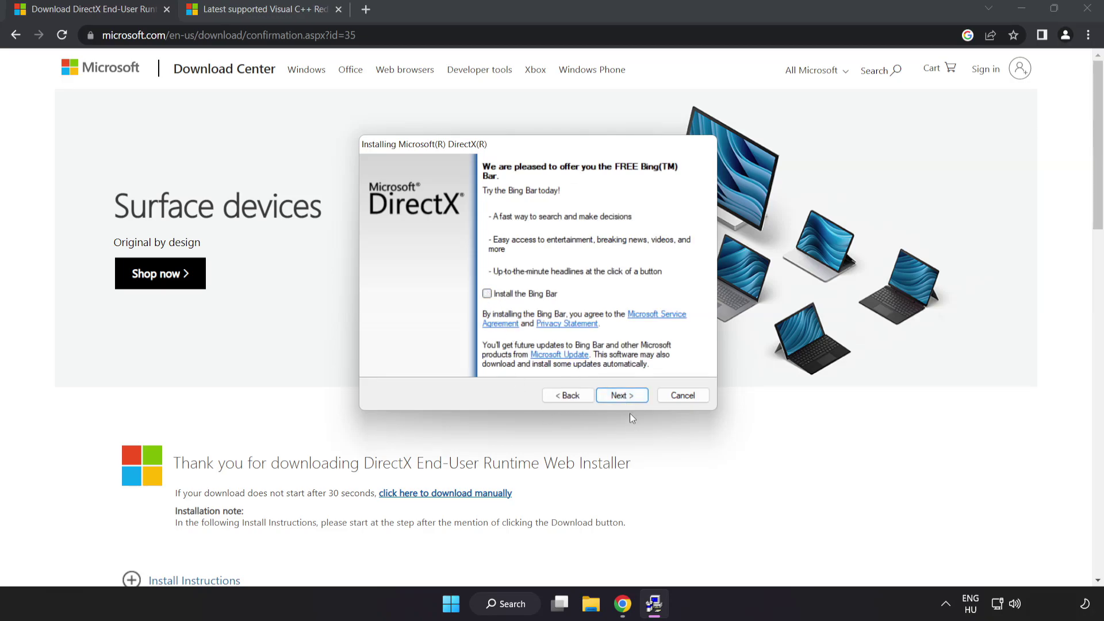
click(626, 396)
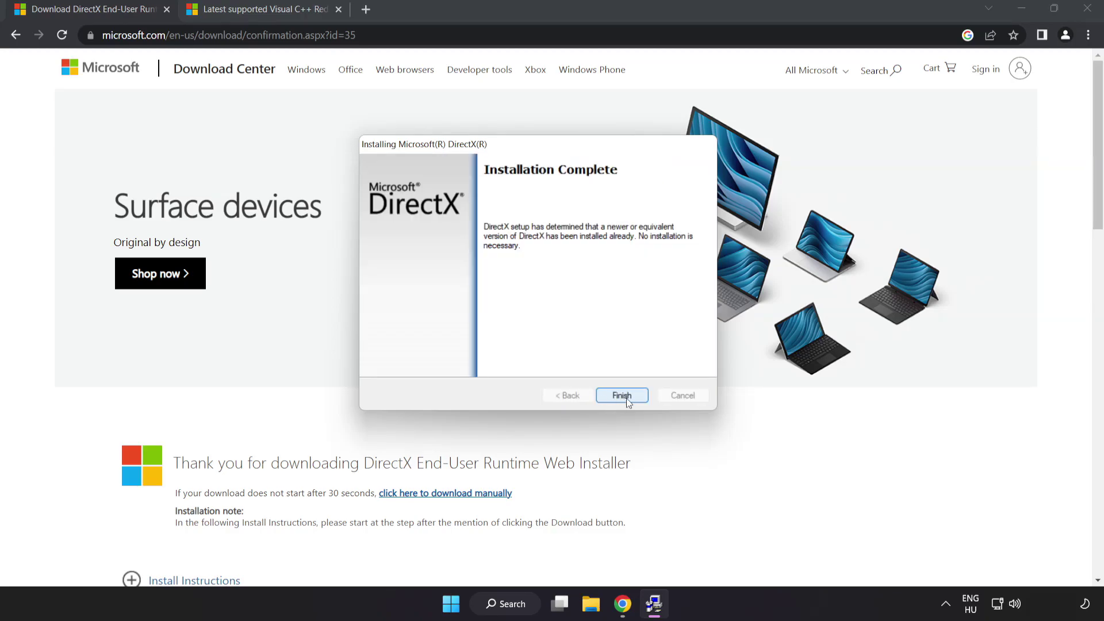
click(623, 397)
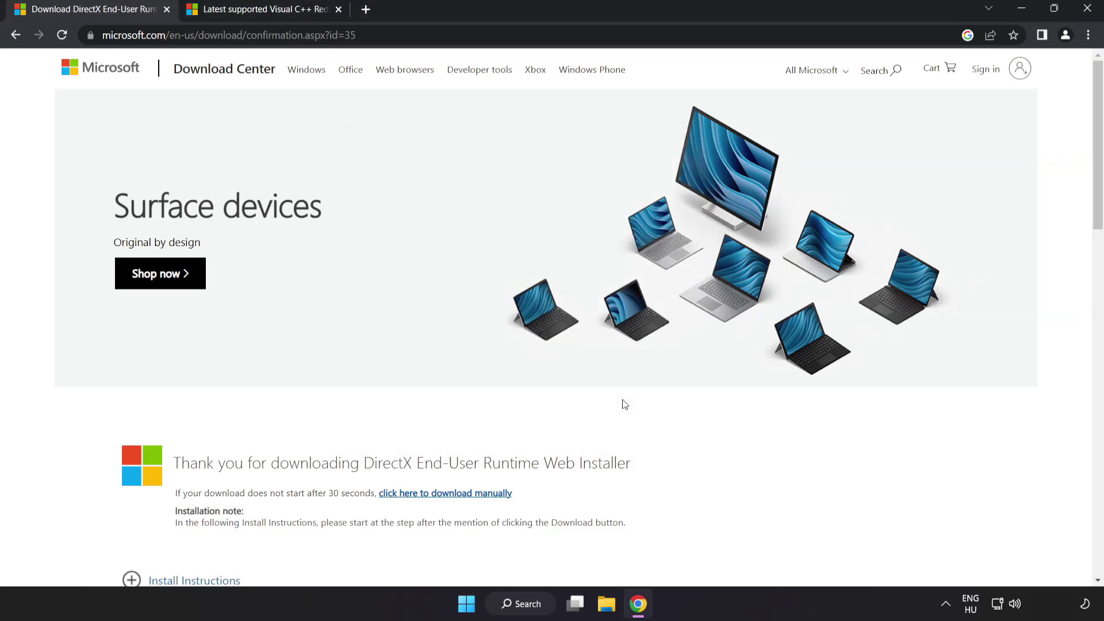
- Close the DirectX tab and download the ARM64, x86 and x64 Visual C++ redistributables
click(167, 10)
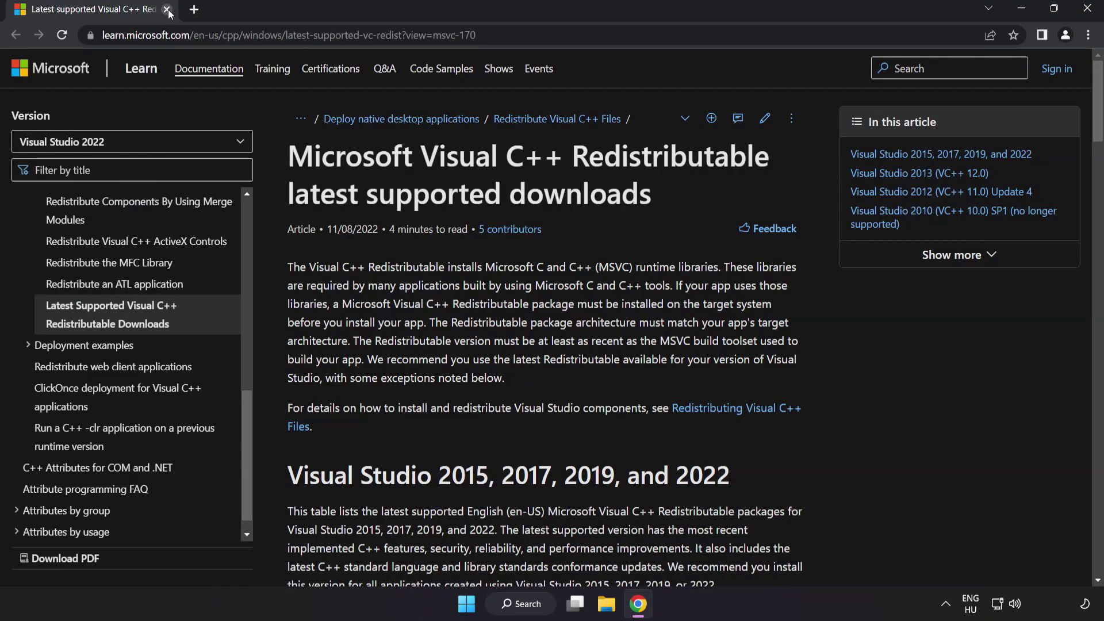
click(527, 32)
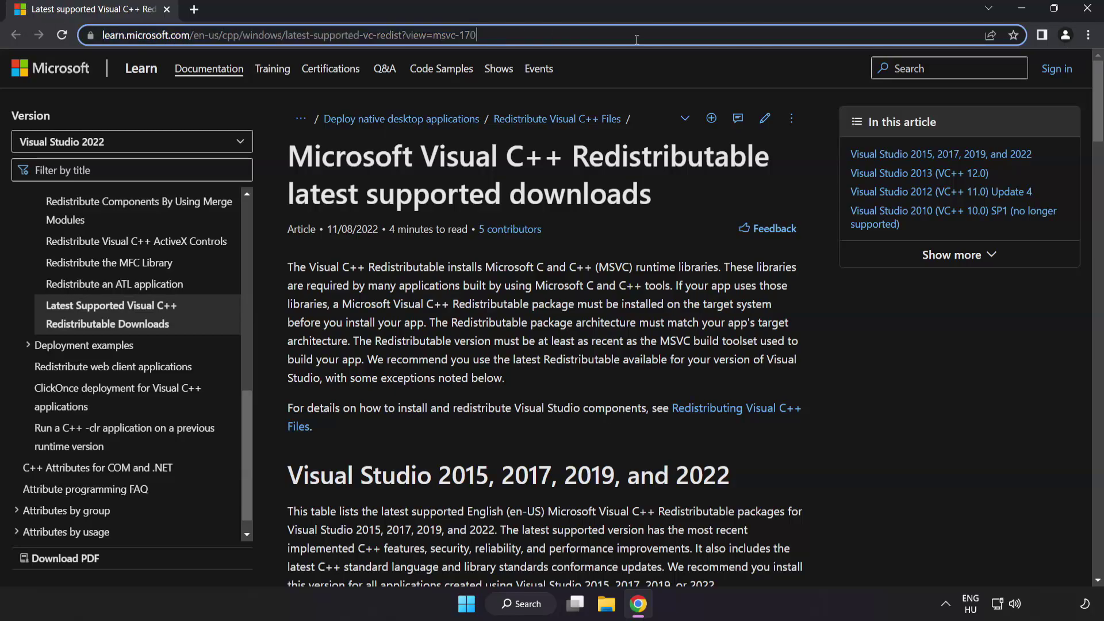
click(563, 170)
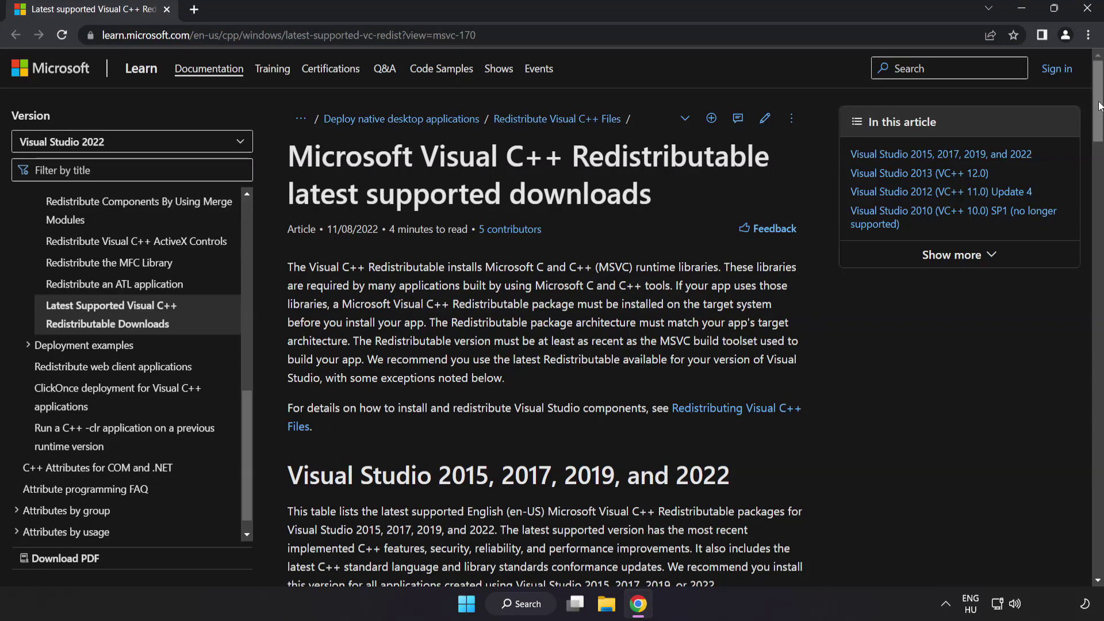
drag(1100, 106, 1088, 165)
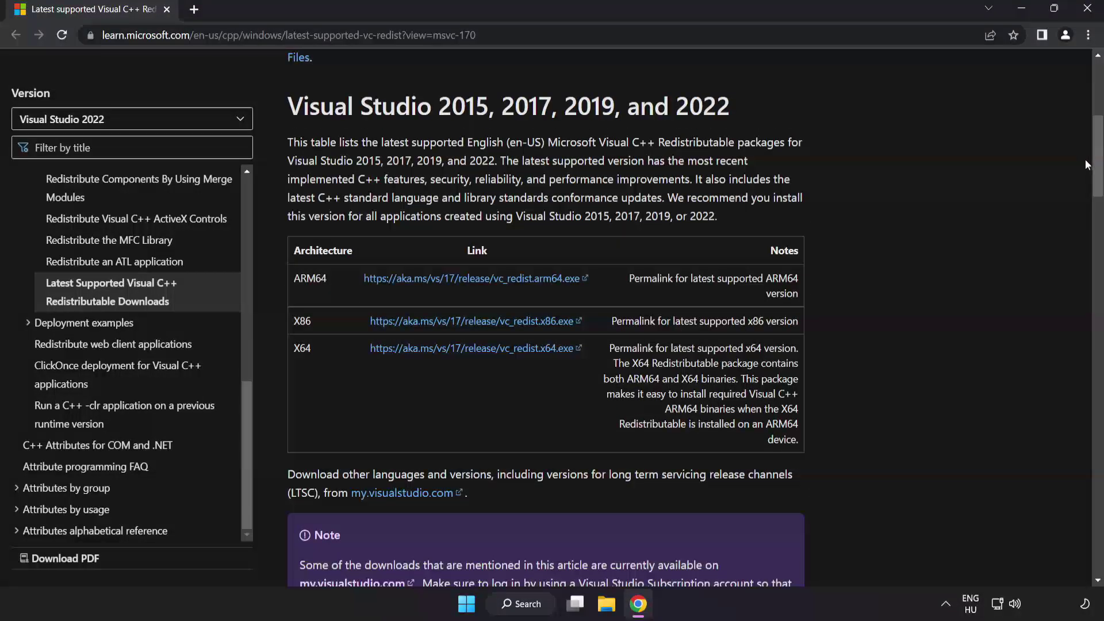
click(459, 285)
click(471, 331)
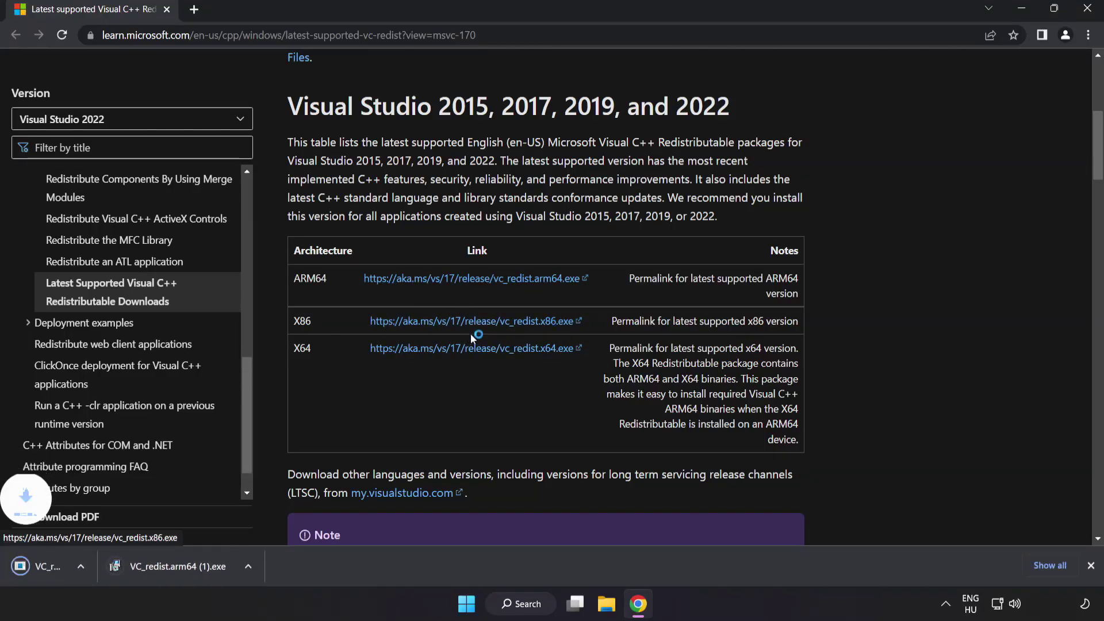
click(473, 349)
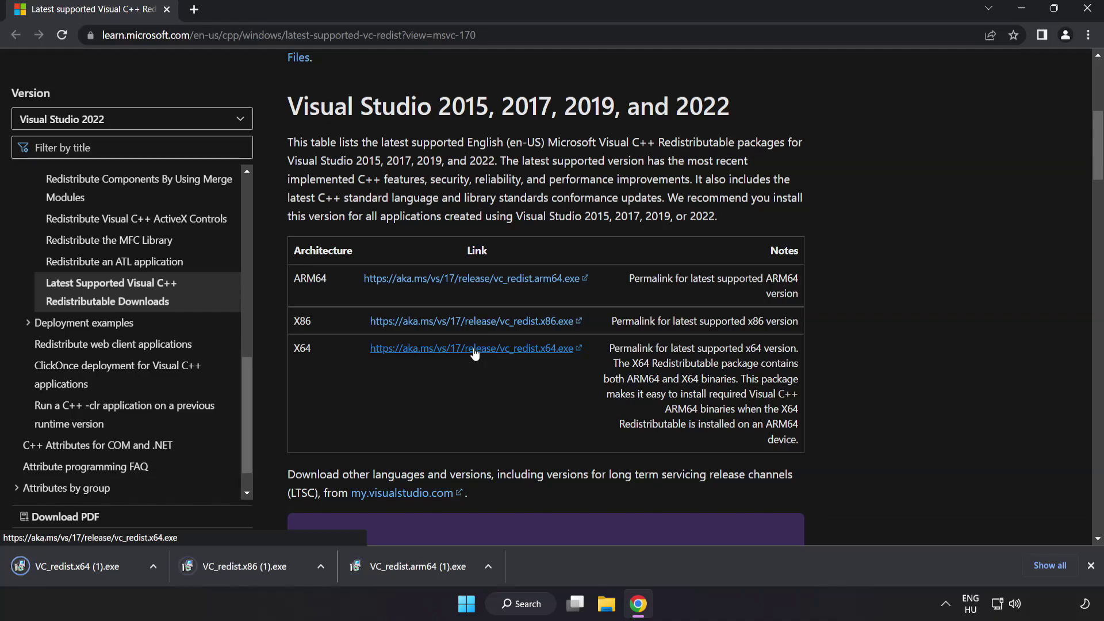
- Run the ARM64 redistributable installer, agree to the terms, install, and dismiss its failure
click(415, 568)
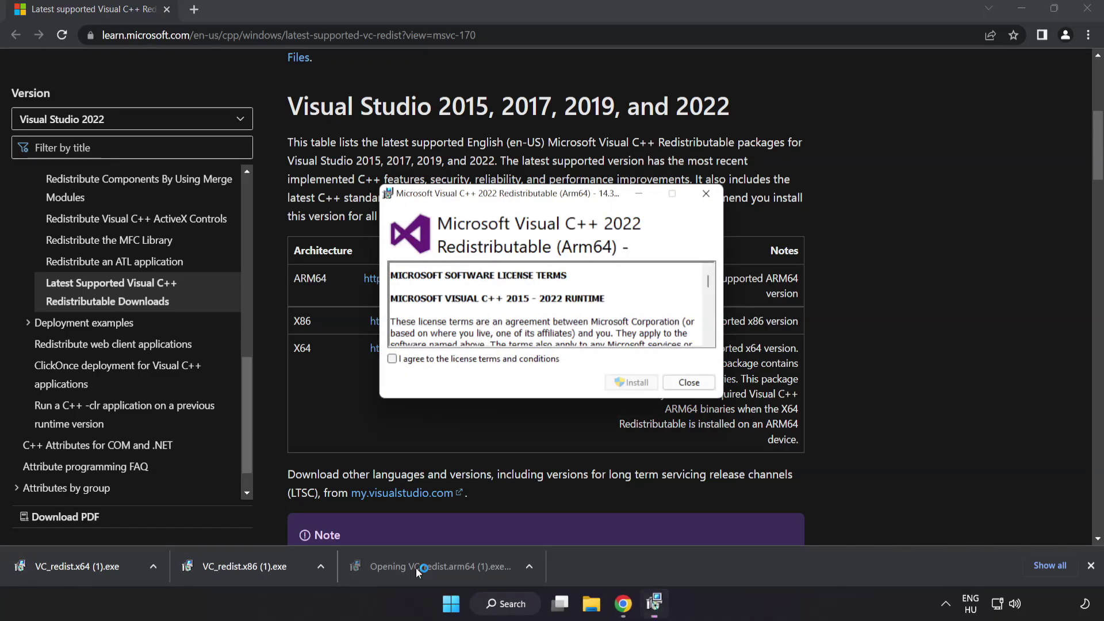
drag(709, 281, 708, 327)
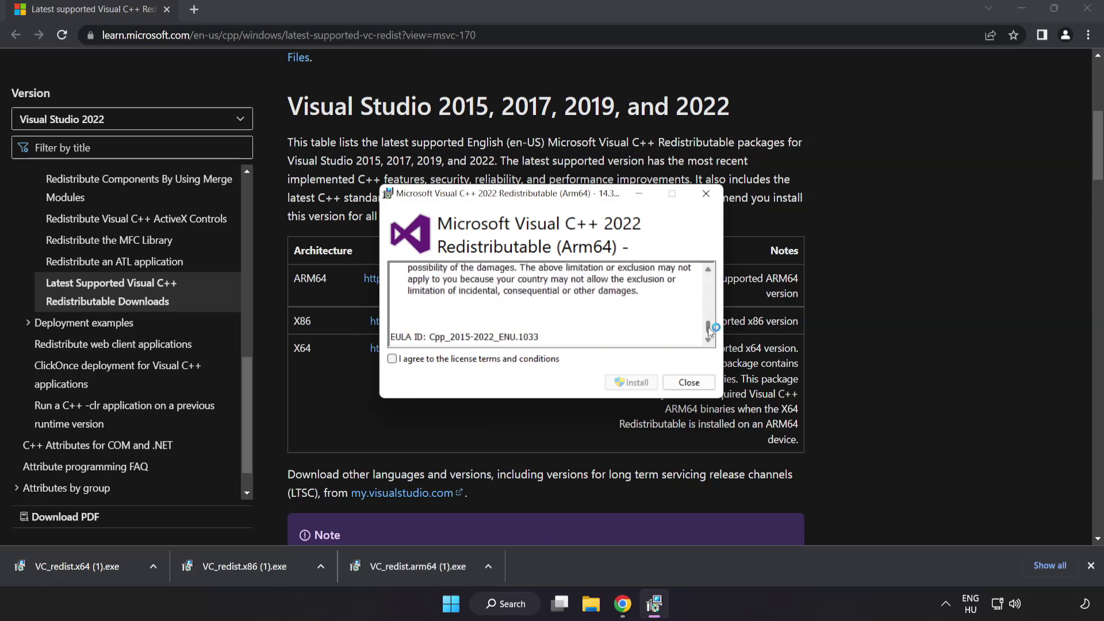
click(393, 359)
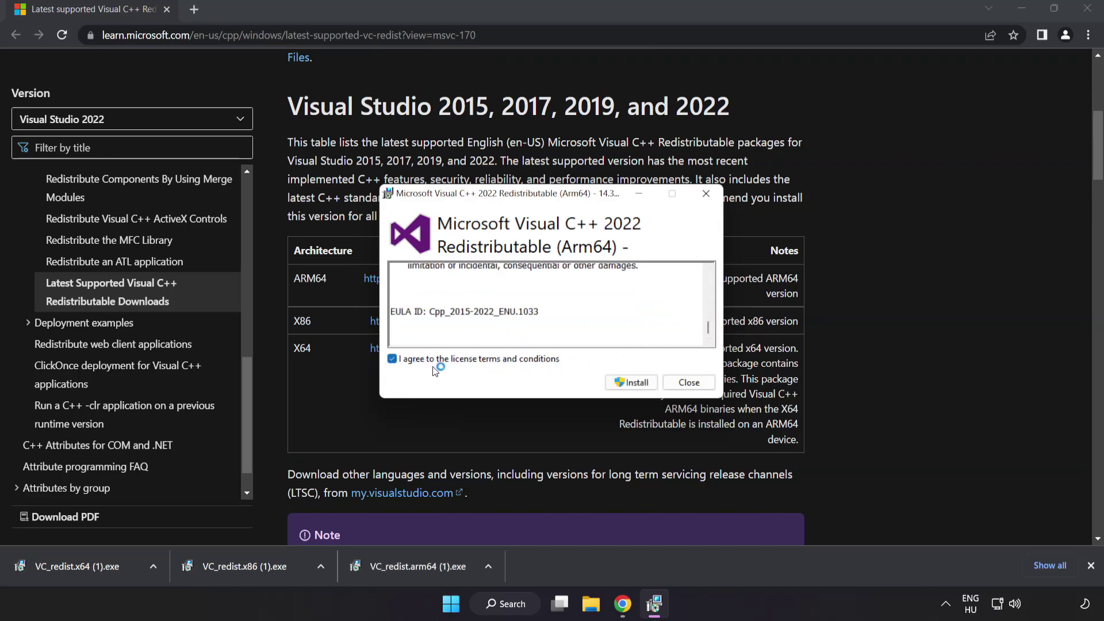
click(631, 384)
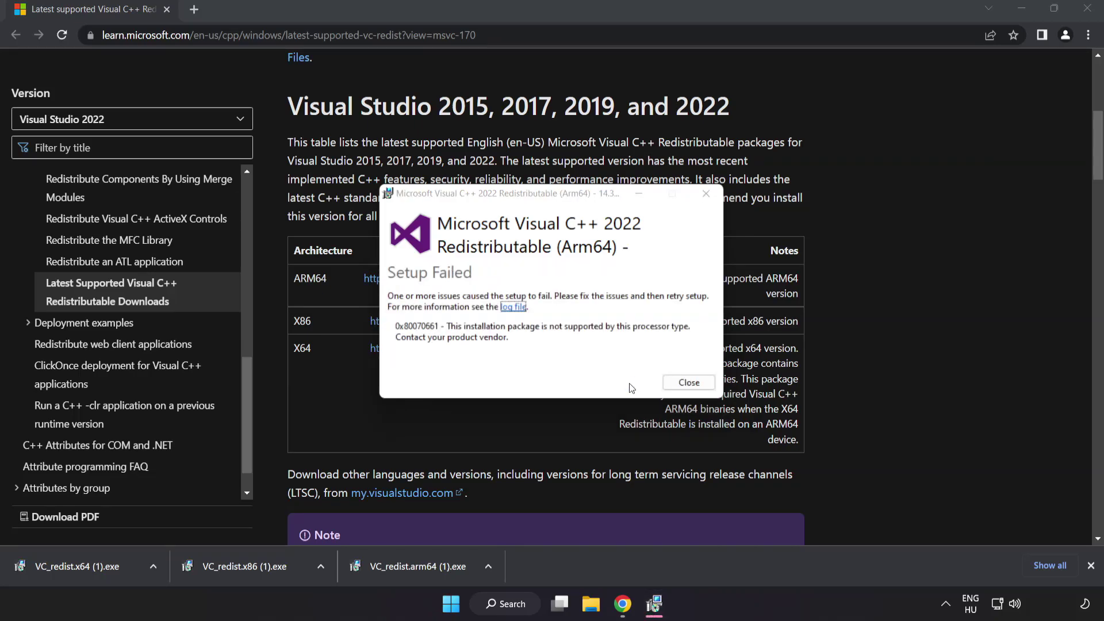
click(690, 383)
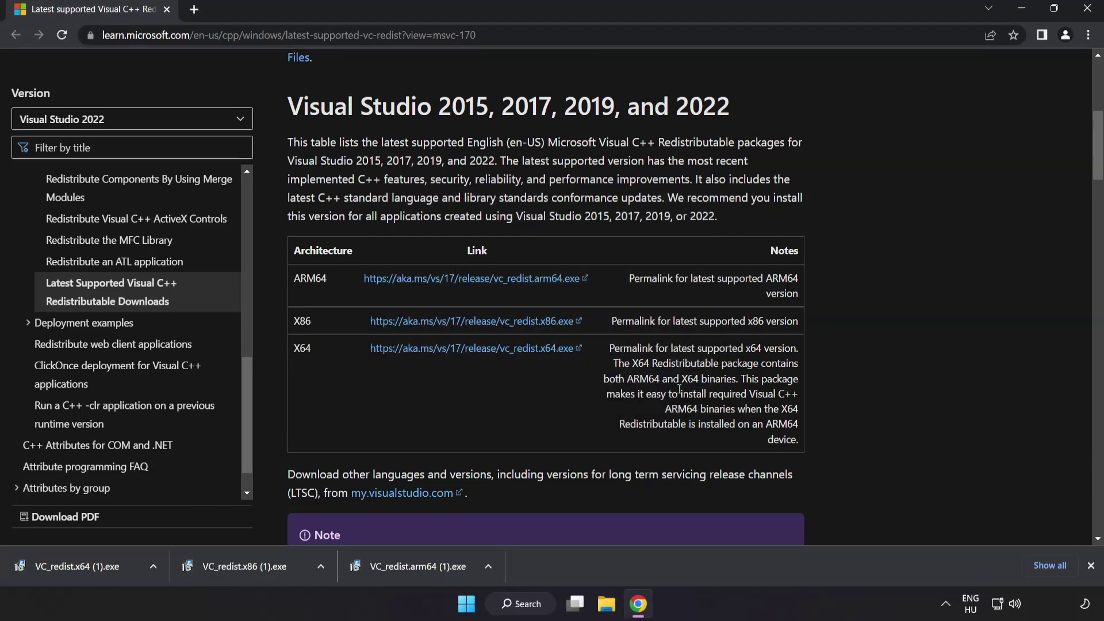
- Install the x86 redistributable successfully, then run the x64 one and dismiss its restart-pending failure
click(249, 568)
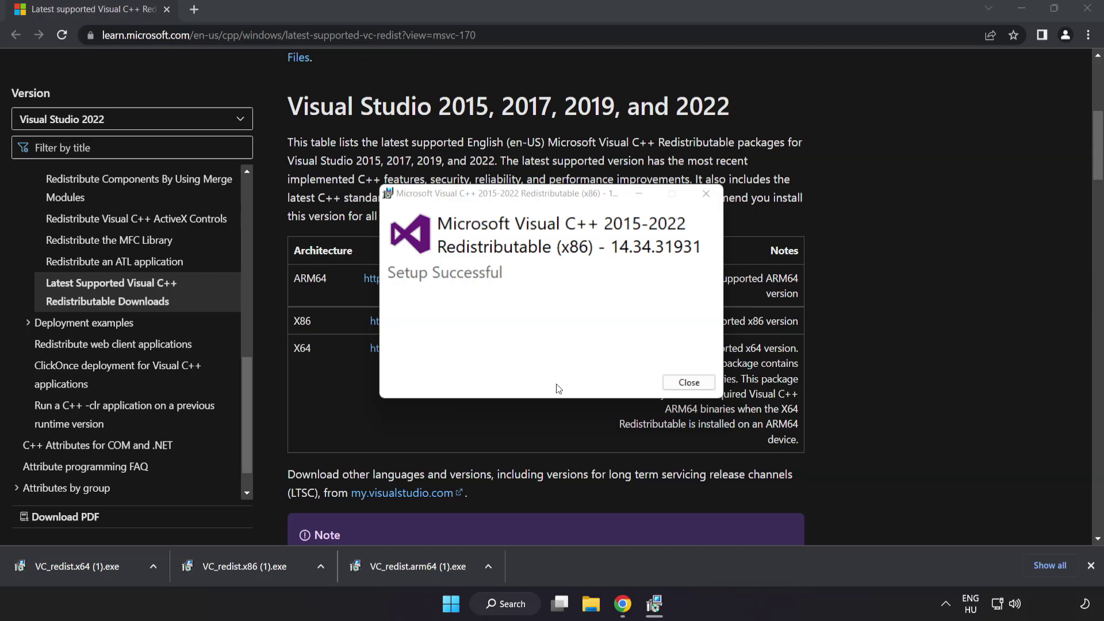
click(682, 384)
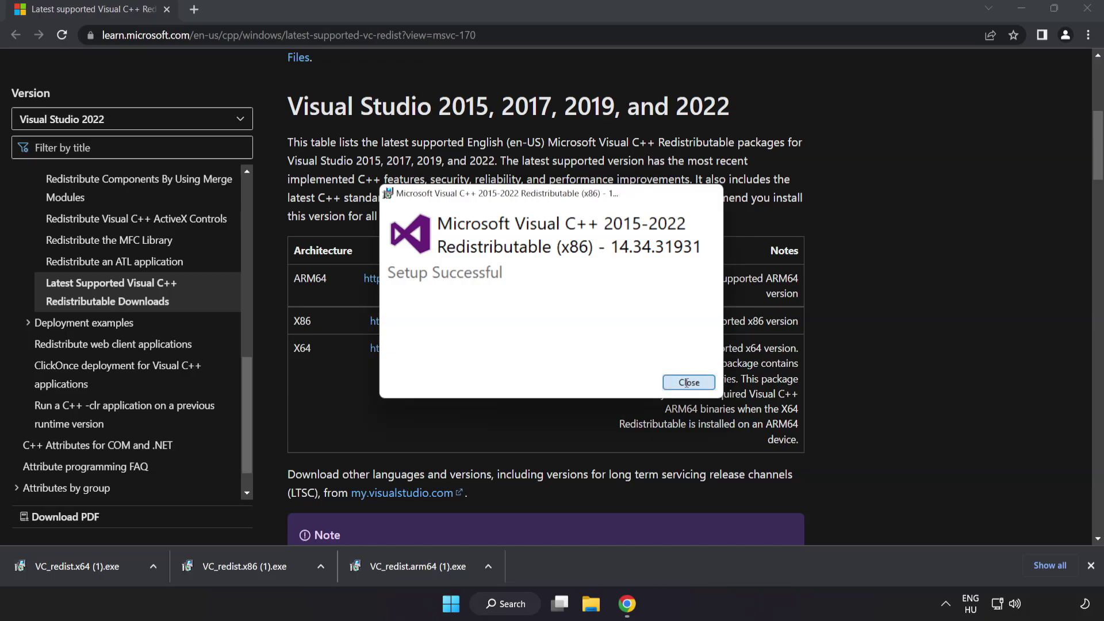
click(99, 564)
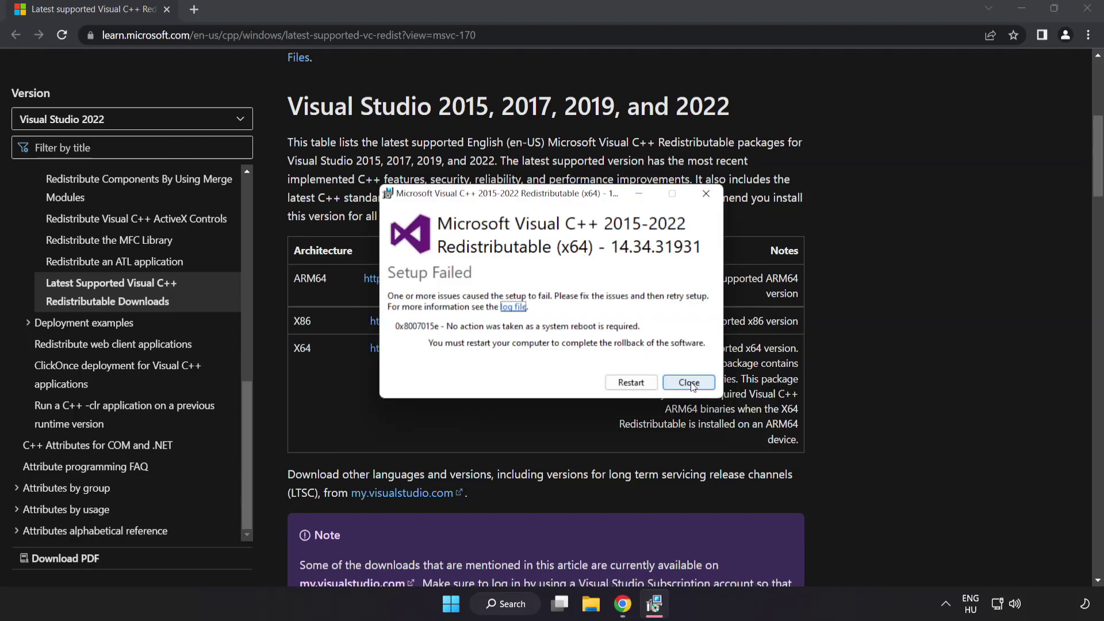
click(690, 383)
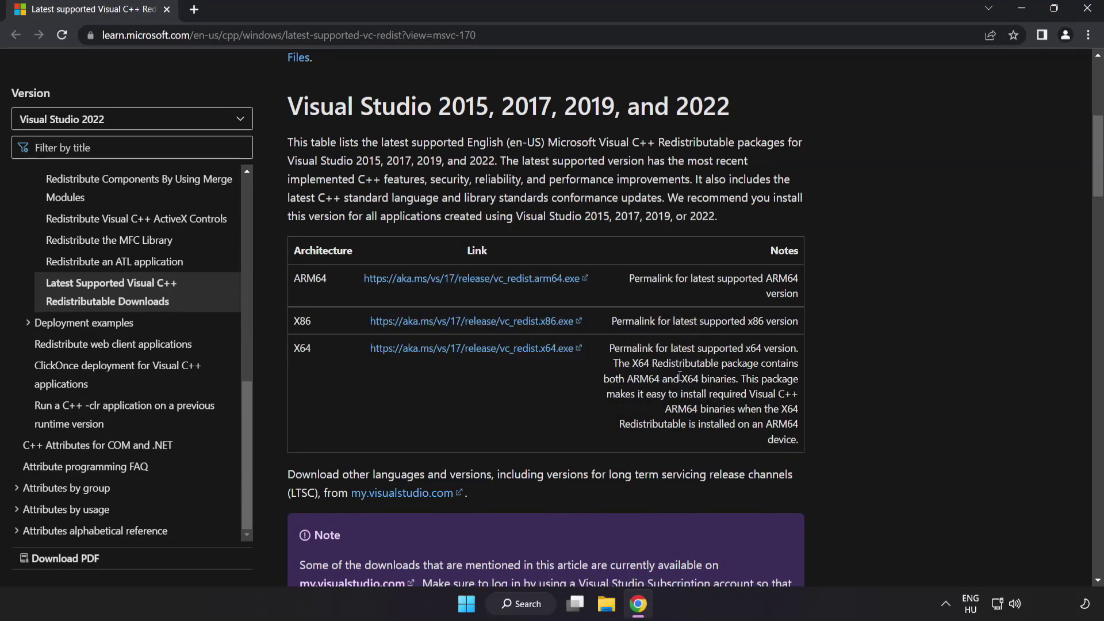
- Close Chrome and launch Command Prompt as administrator from a 'cmd' search
click(1086, 14)
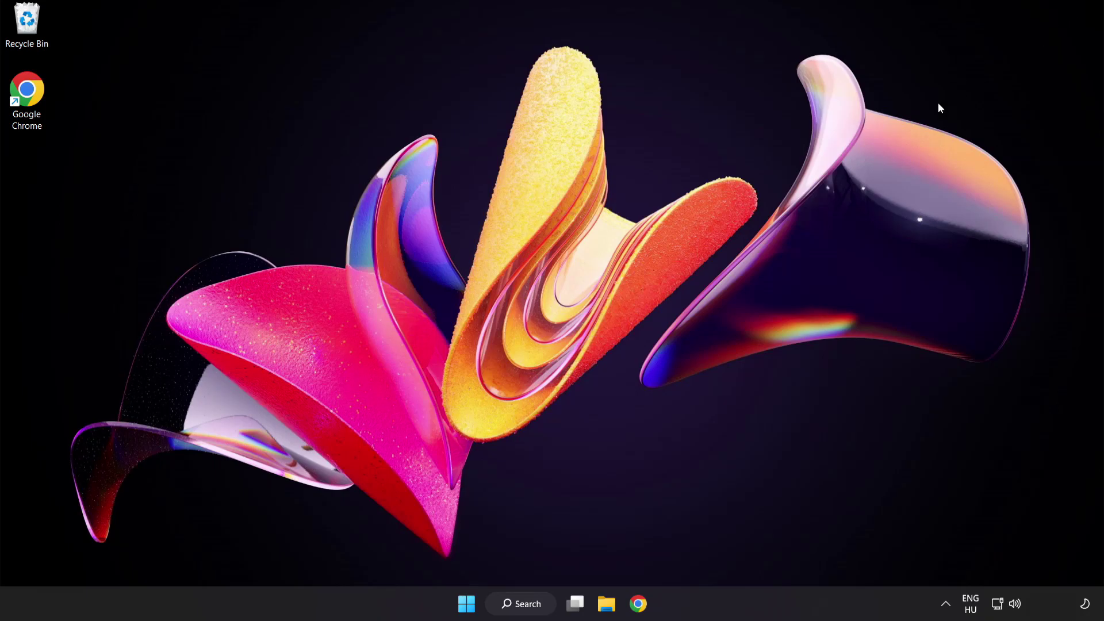
click(524, 609)
text(cmd)
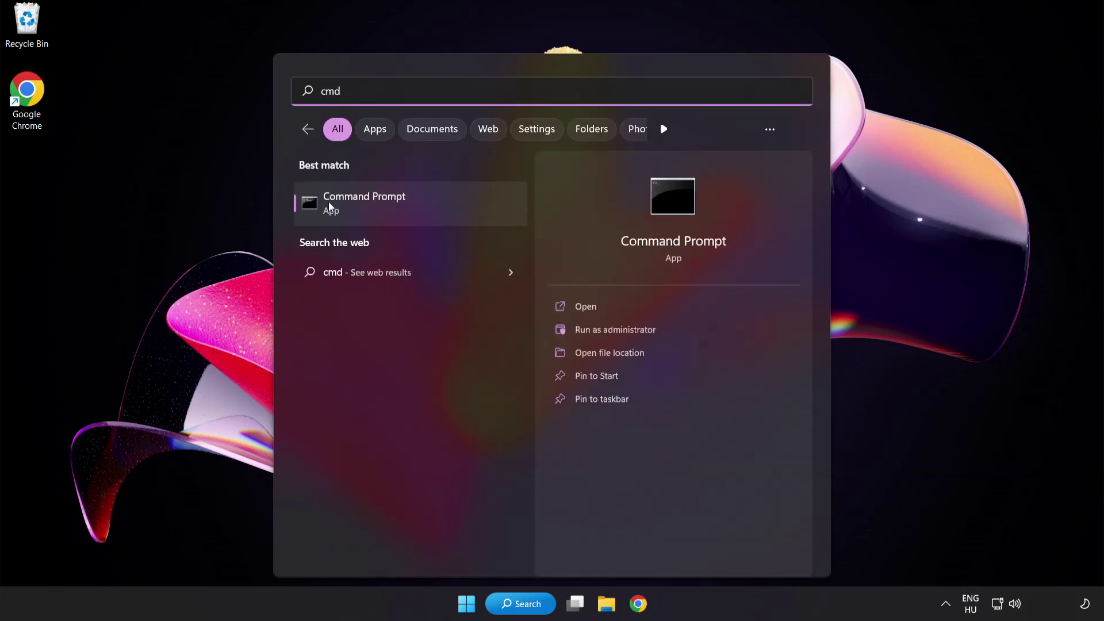
right_click(413, 212)
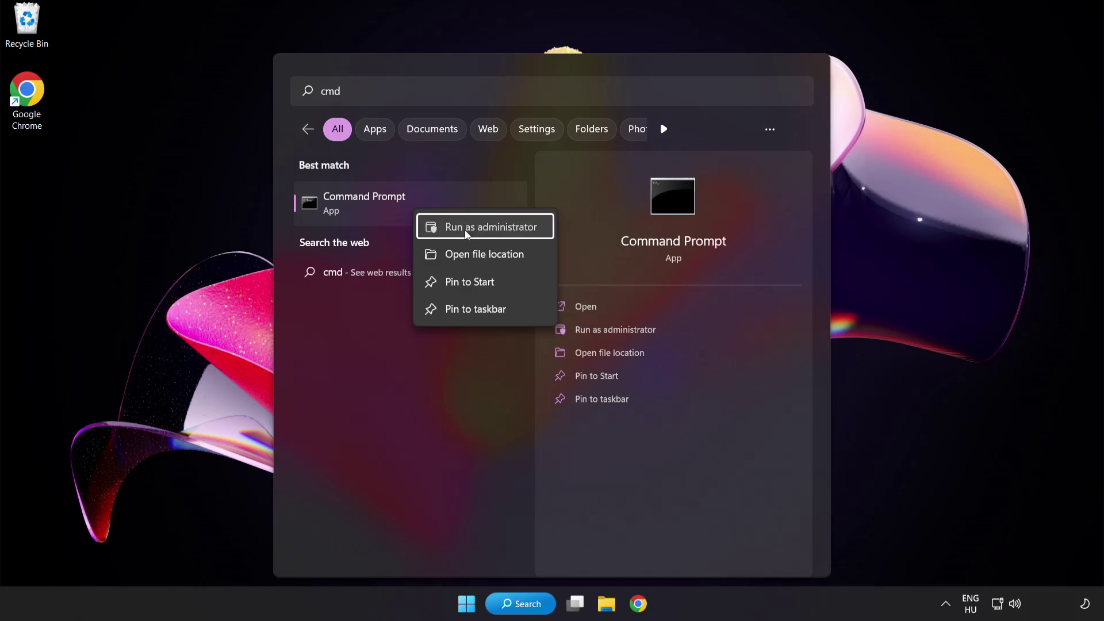
click(464, 230)
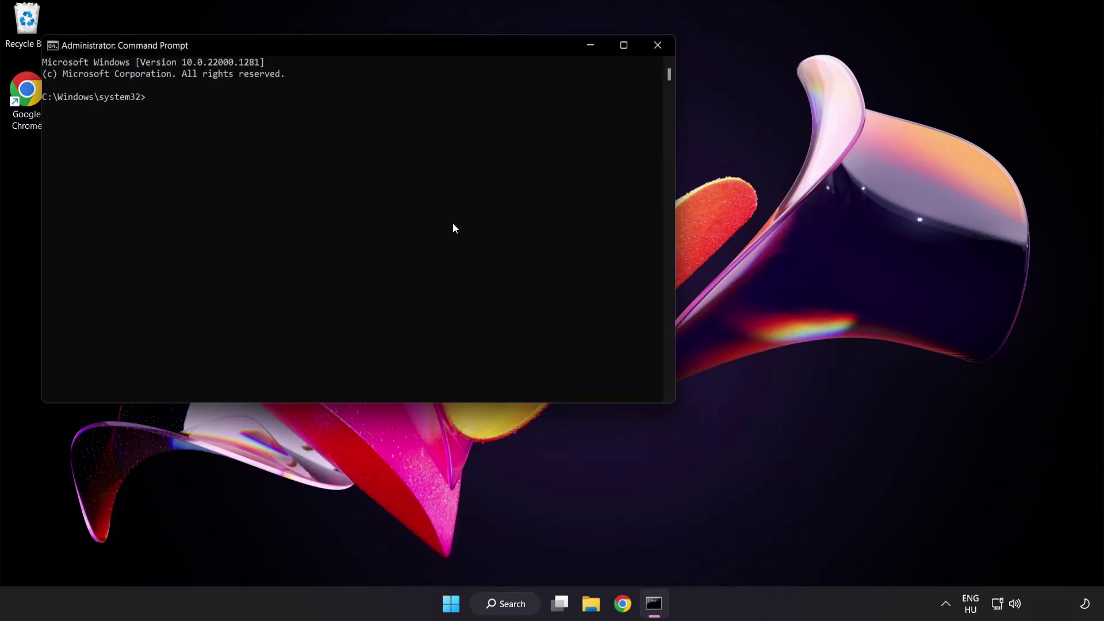
- Run sfc /scannow in the elevated Command Prompt
drag(315, 50, 480, 115)
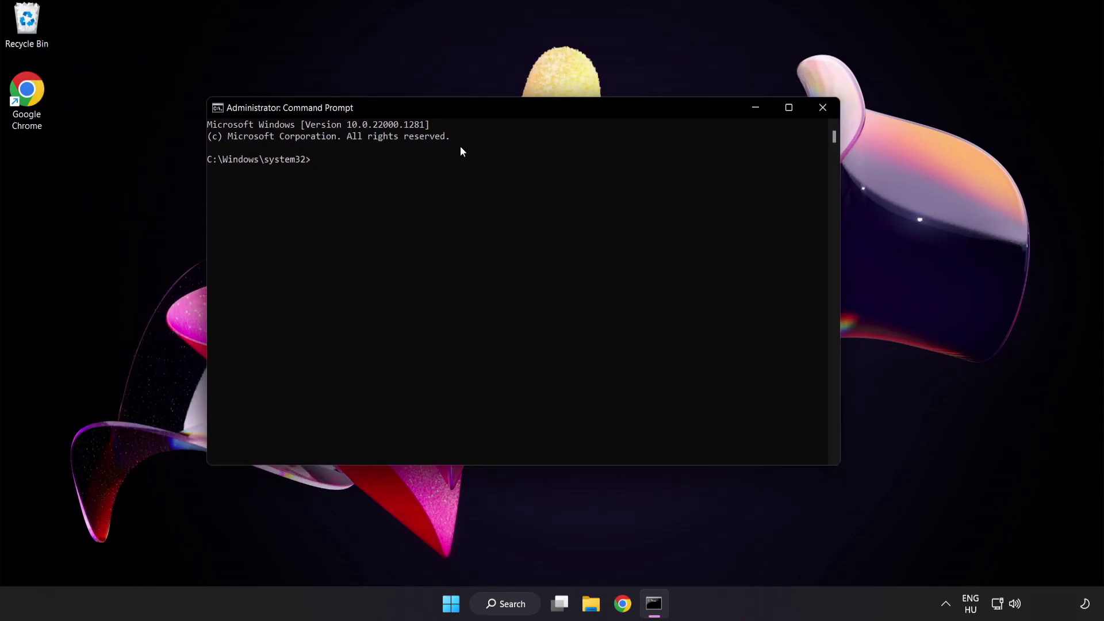
text(sfc /scanno)
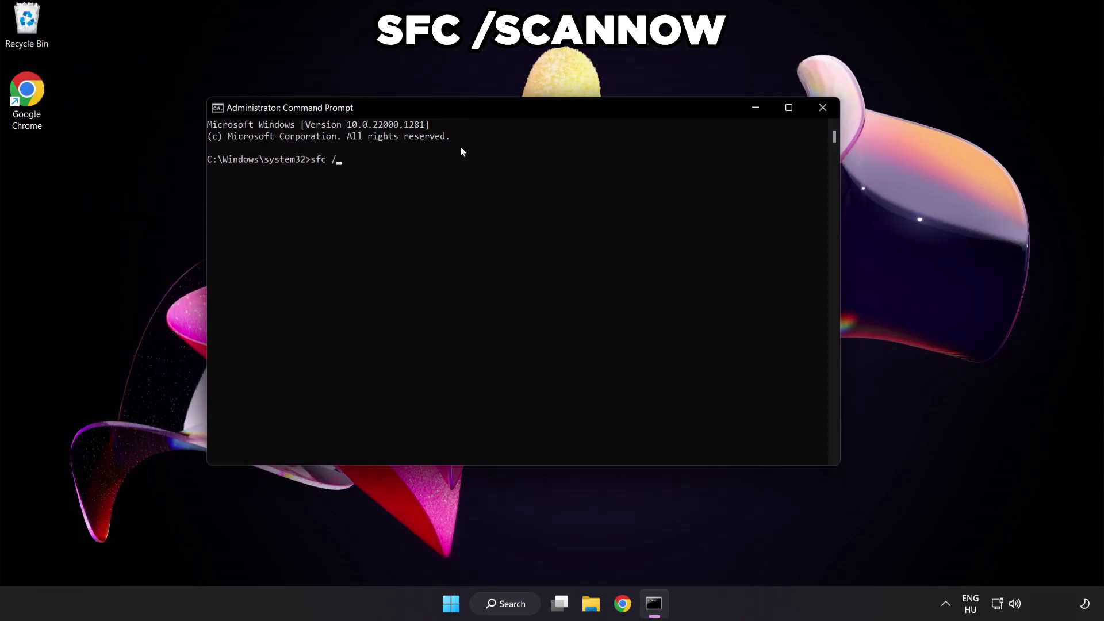
text(w)
key(Return)
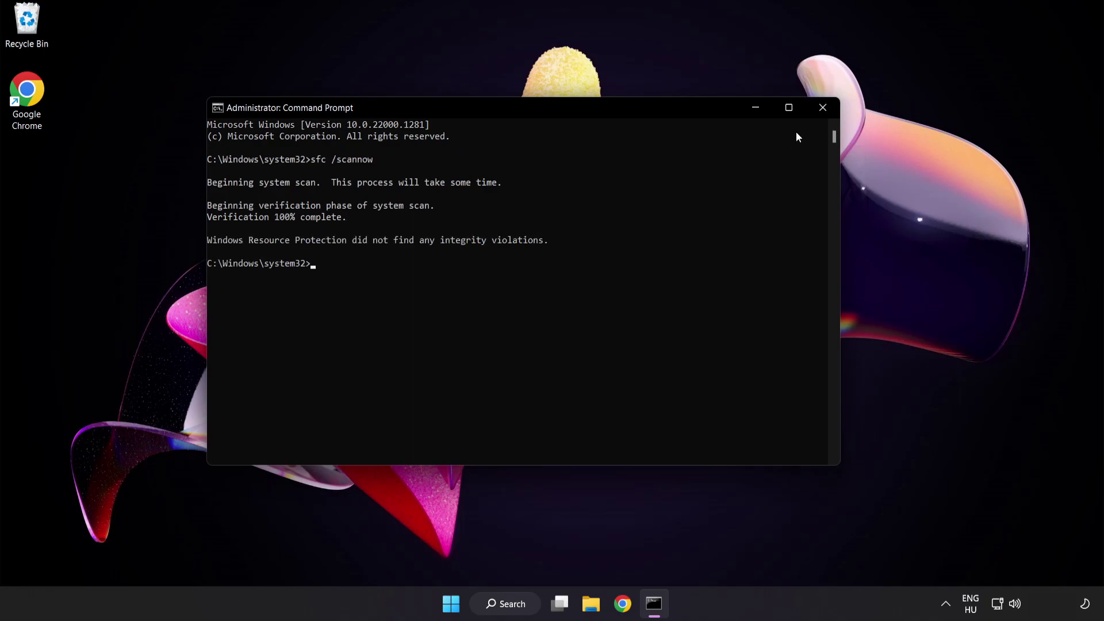
- Close Command Prompt and launch Windows Security from a 'security' search
click(822, 111)
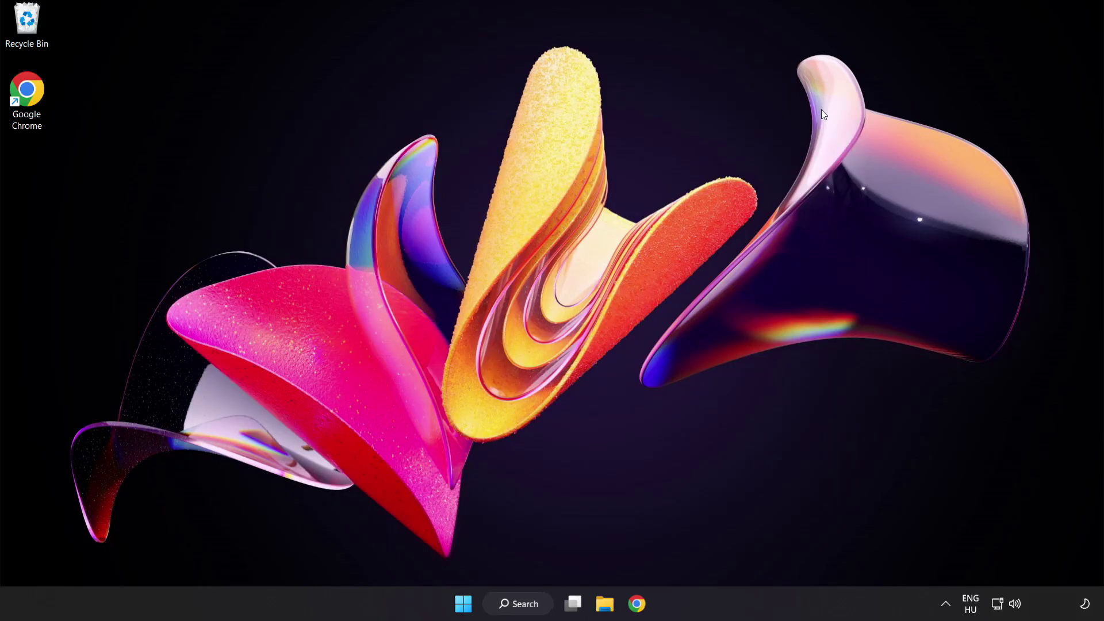
click(466, 604)
click(734, 555)
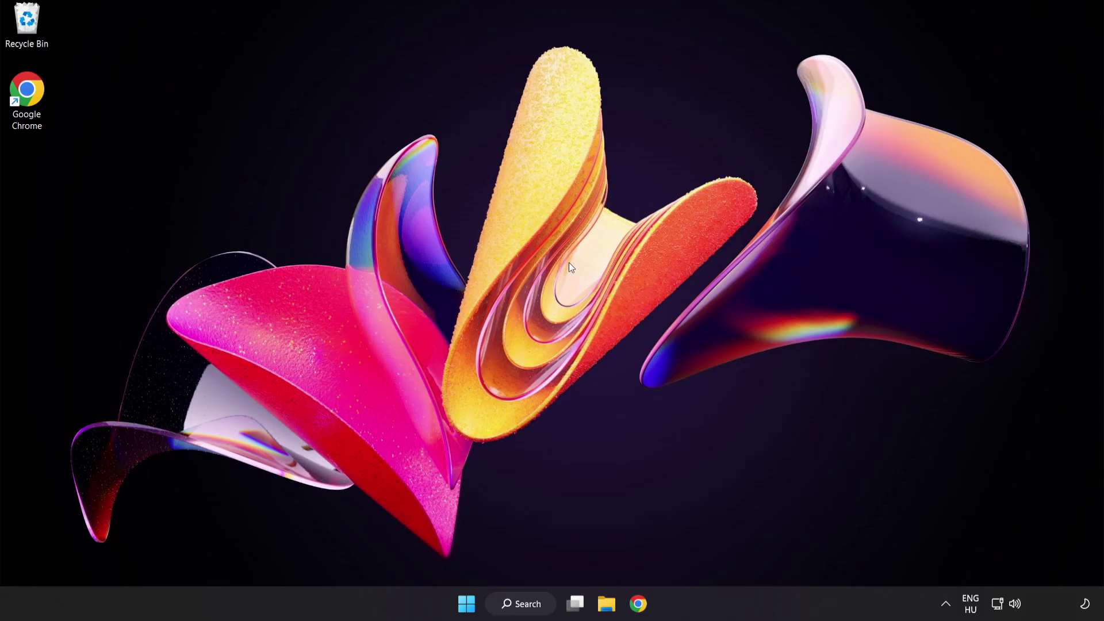
click(532, 607)
text(security)
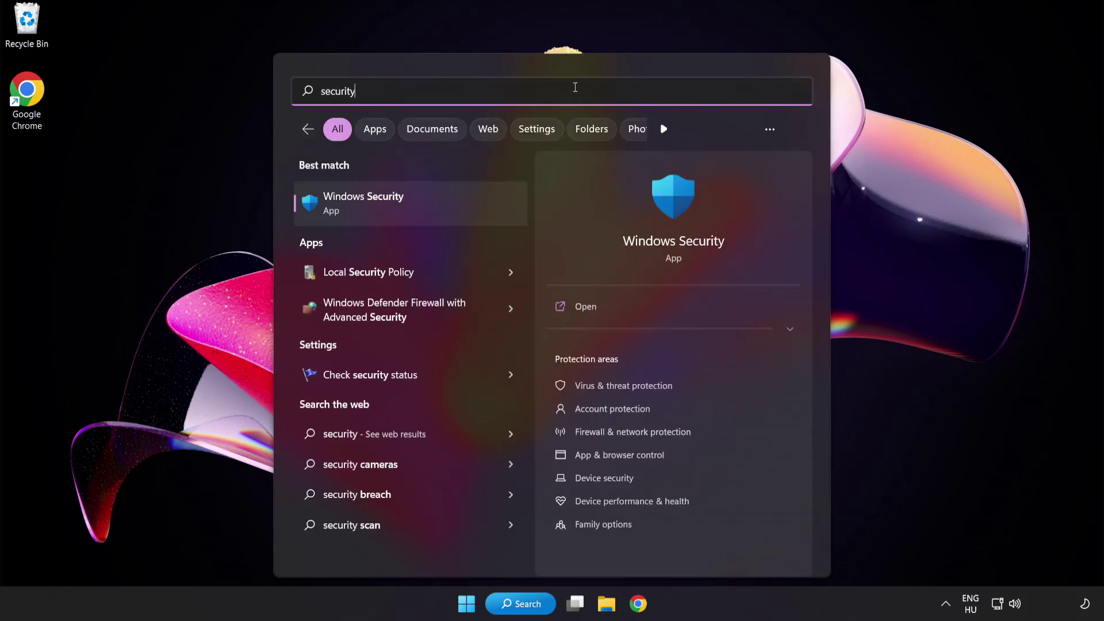
click(416, 201)
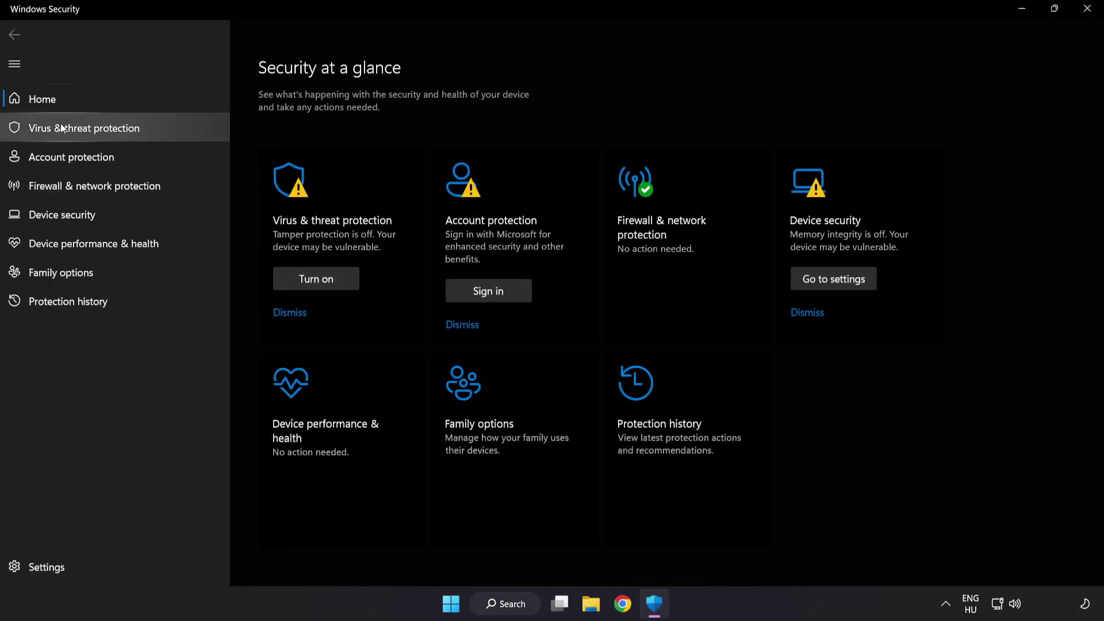
- Open Defender's Exclusions page, which lists chrome.exe, from Virus & threat protection settings and begin a new exclusion
click(168, 132)
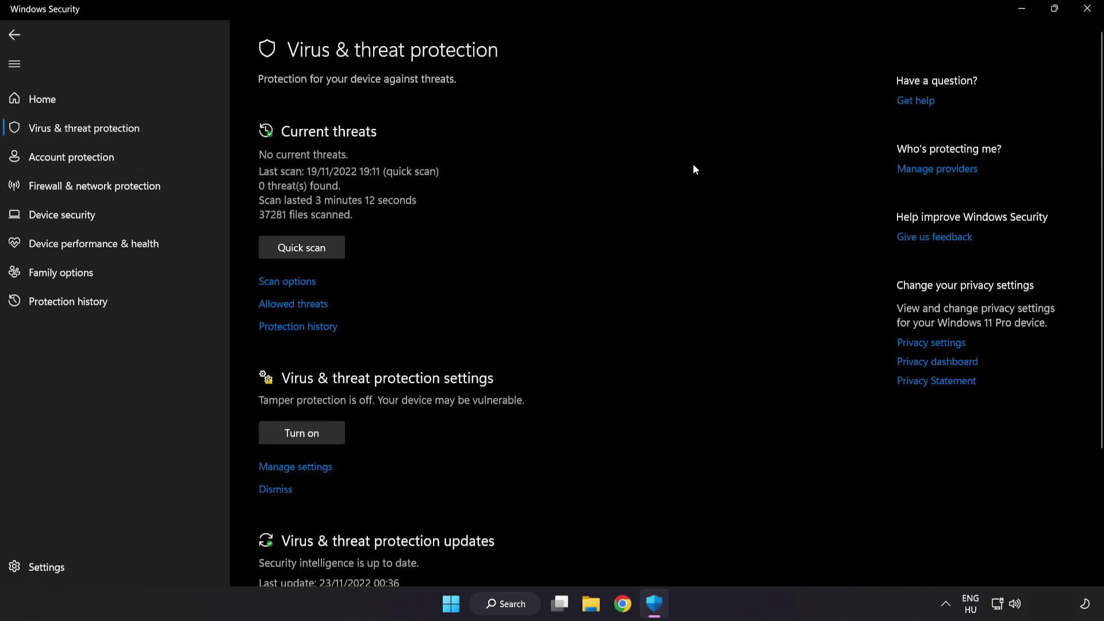
scroll(697, 166, down, 3)
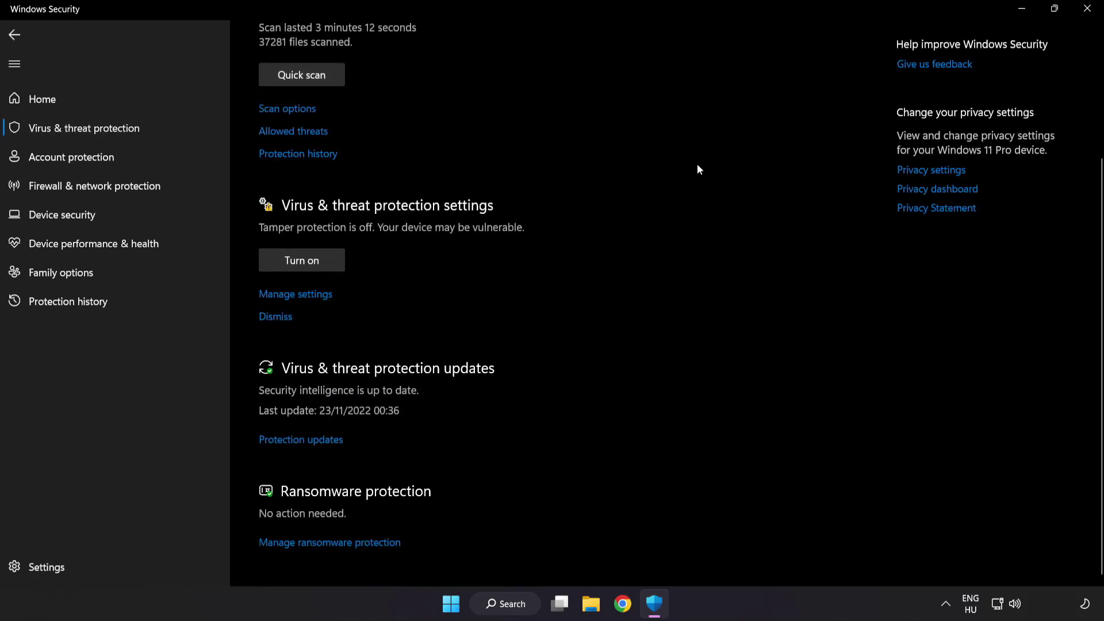
click(303, 295)
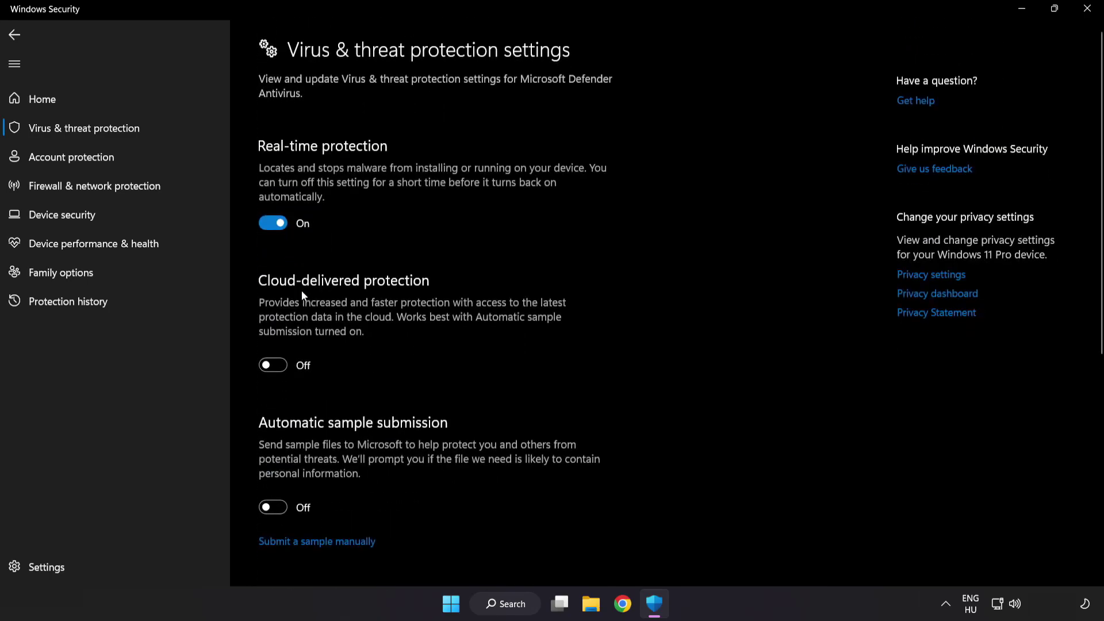
scroll(642, 303, down, 6)
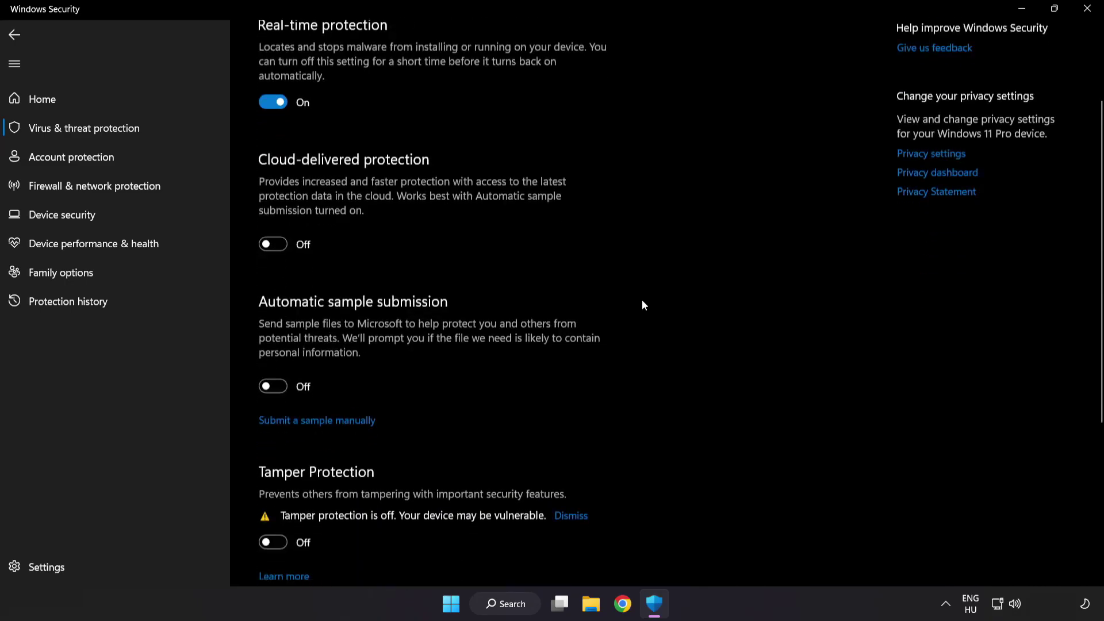
scroll(642, 303, down, 1)
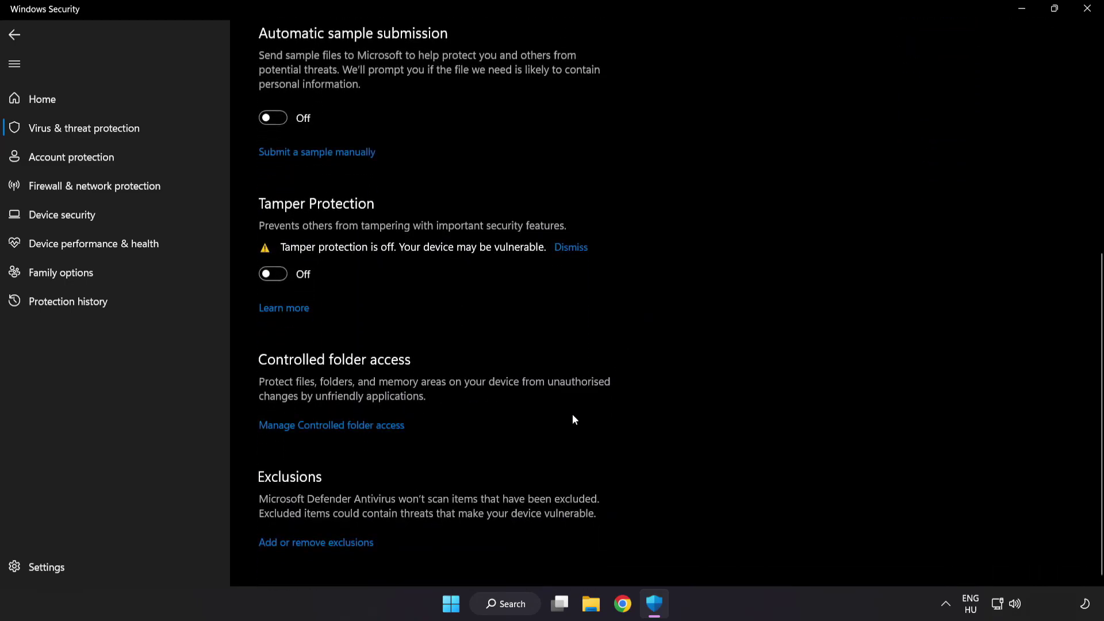
click(322, 544)
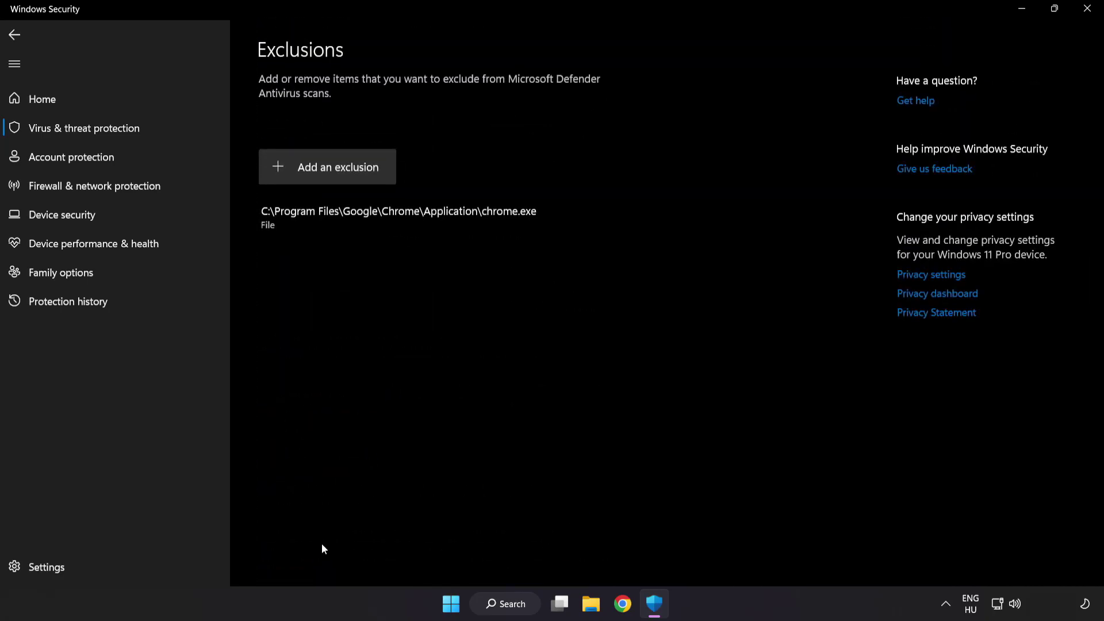
click(329, 174)
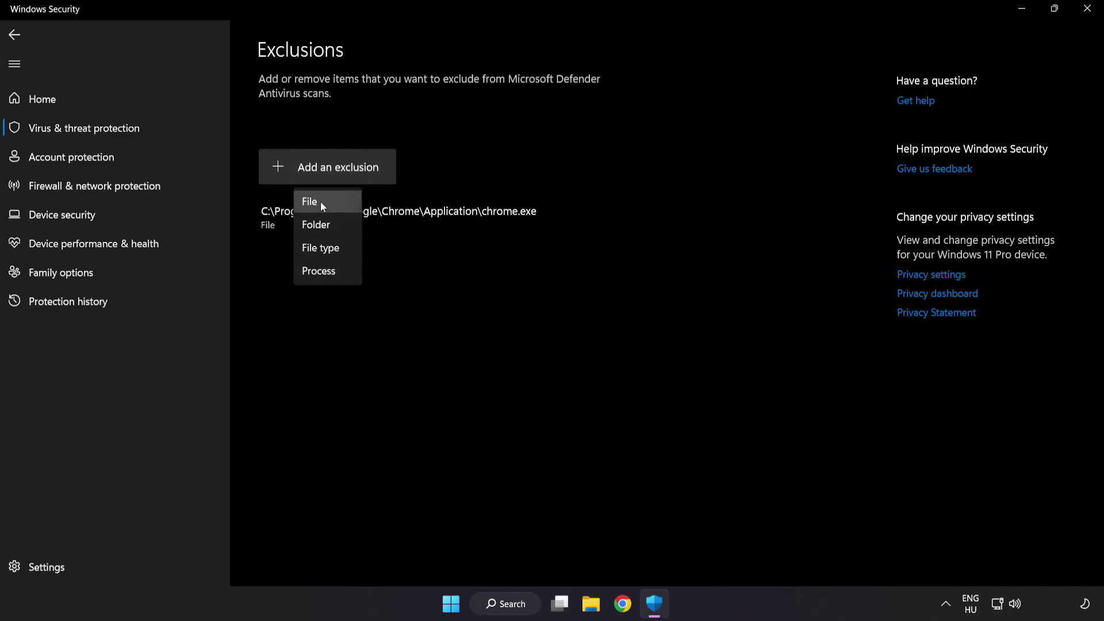
- Add the NOT WORKING APP shortcut in C:\Program Files (x86)\NOT WORKING APP as an excluded file
click(322, 206)
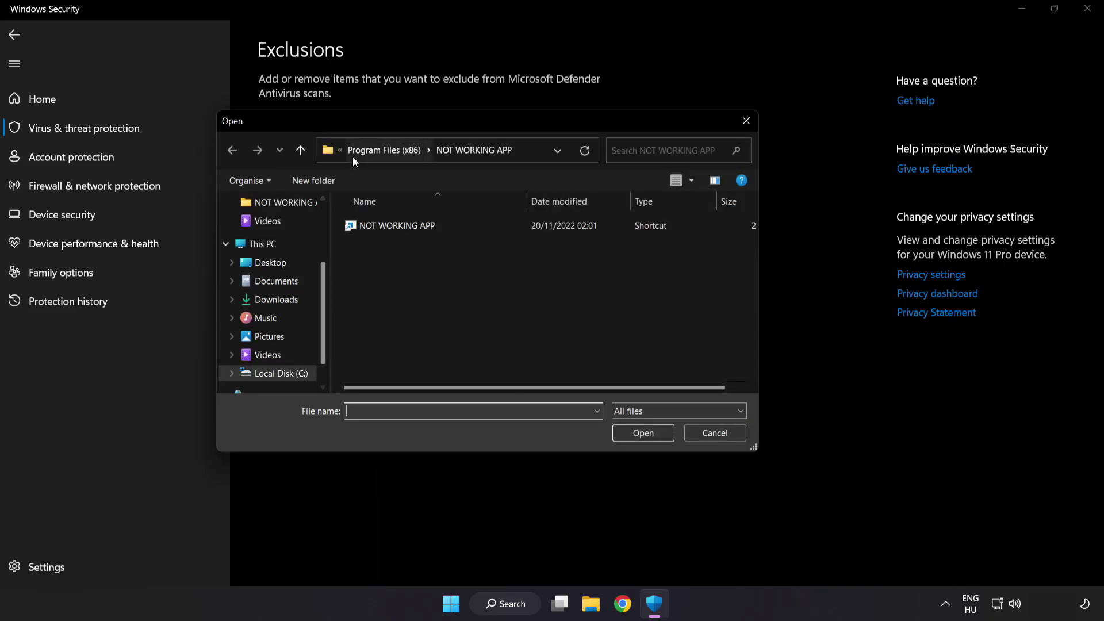
click(354, 153)
click(361, 149)
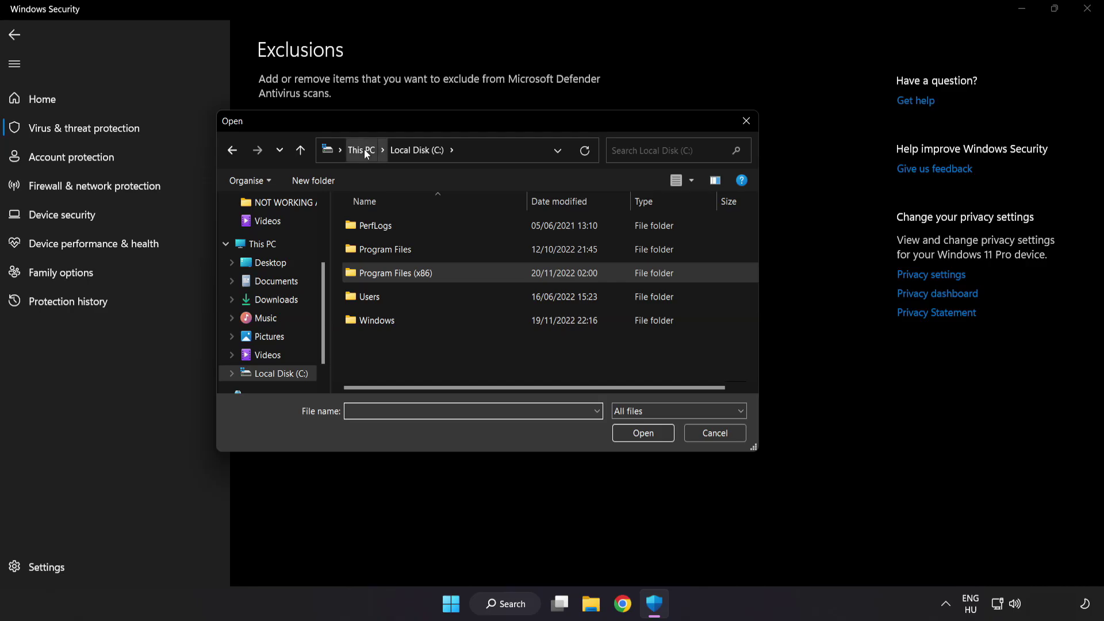
click(364, 150)
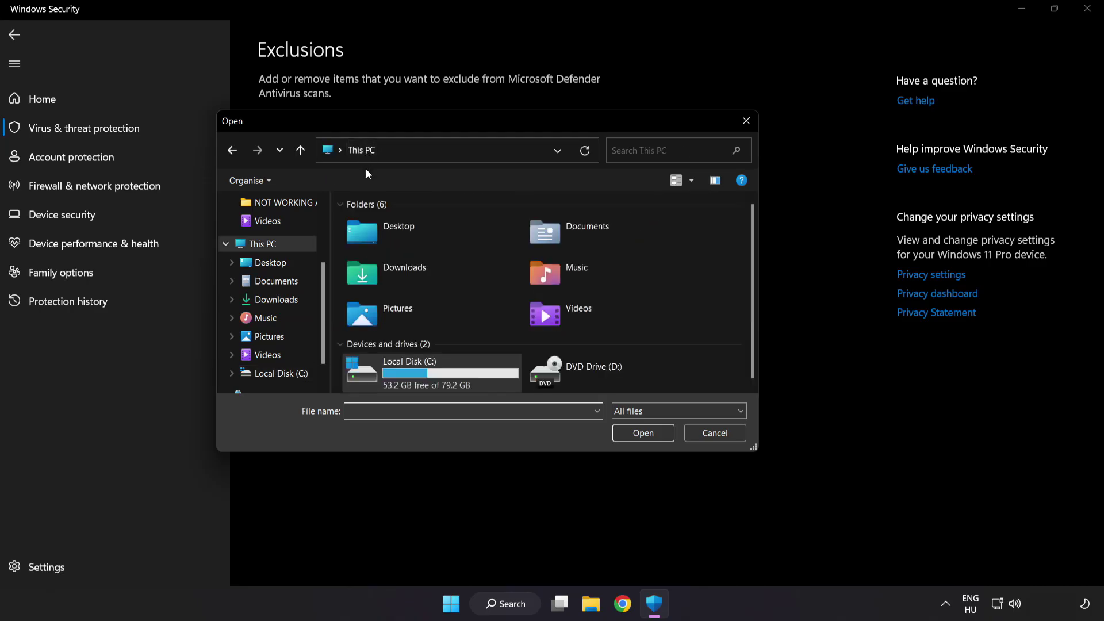
double_click(412, 375)
double_click(425, 272)
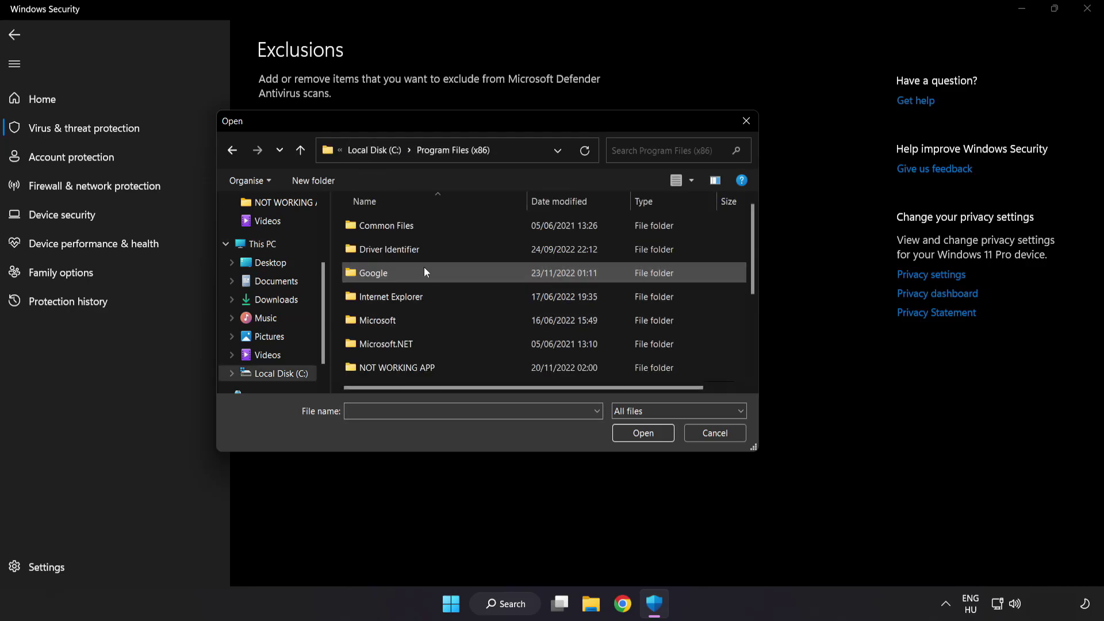
scroll(408, 368, down, 1)
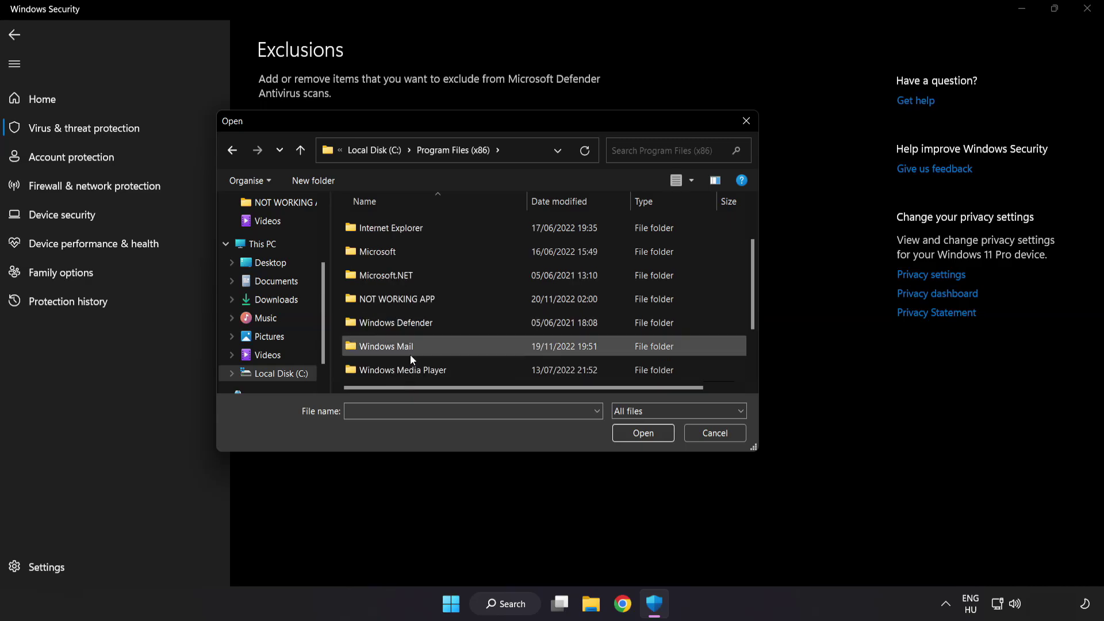
click(396, 304)
double_click(438, 299)
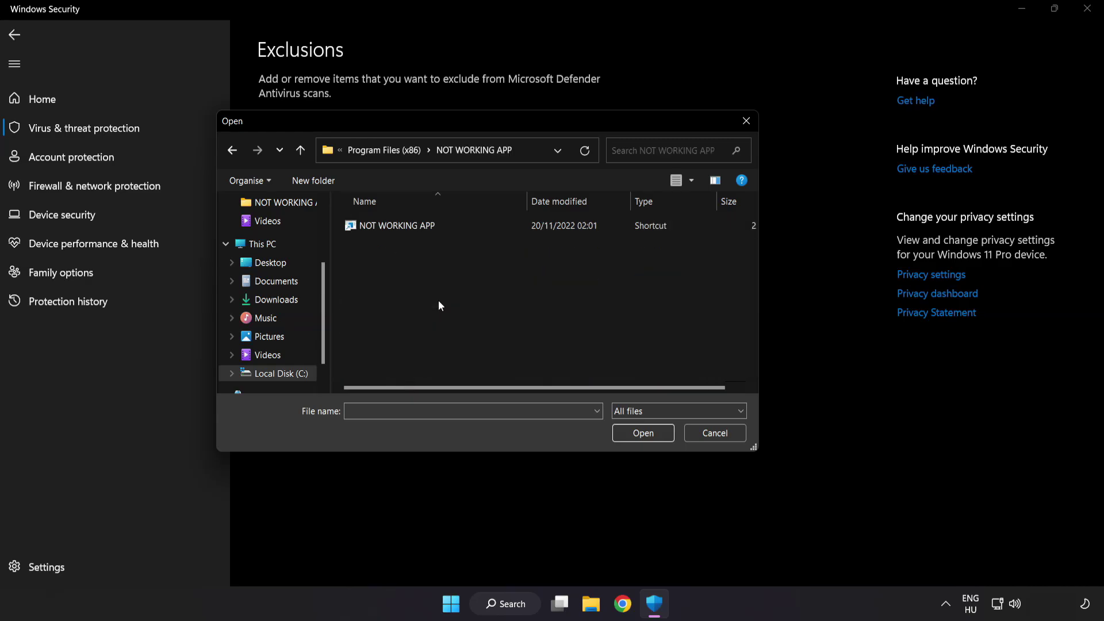
click(453, 226)
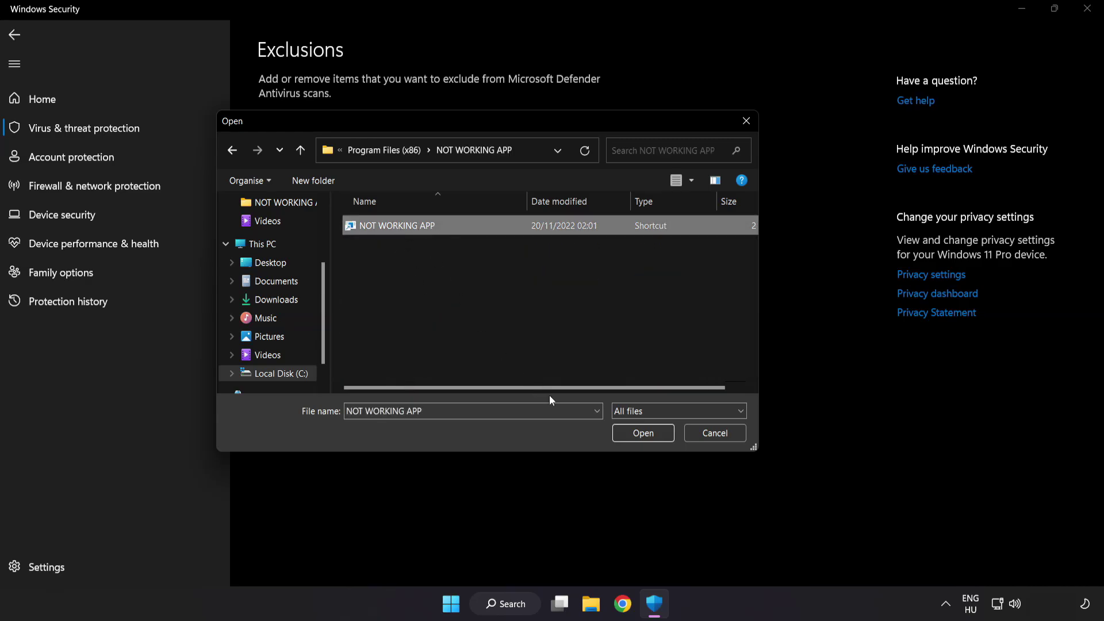
click(645, 440)
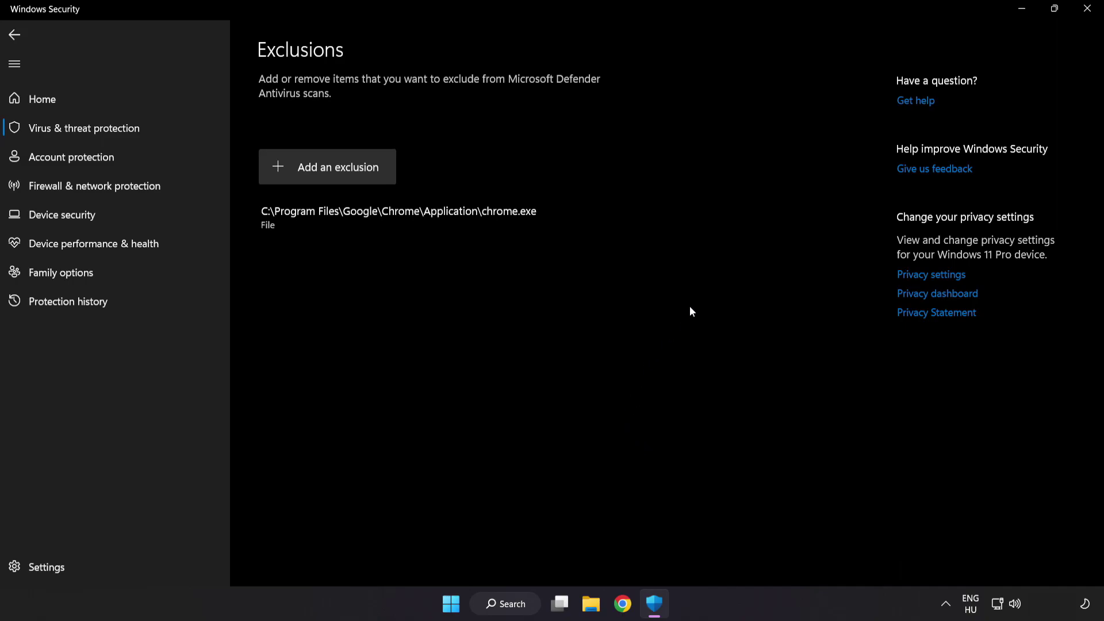
- Close Windows Security and show the Start menu's Sleep, Shut down and Restart options
click(1084, 18)
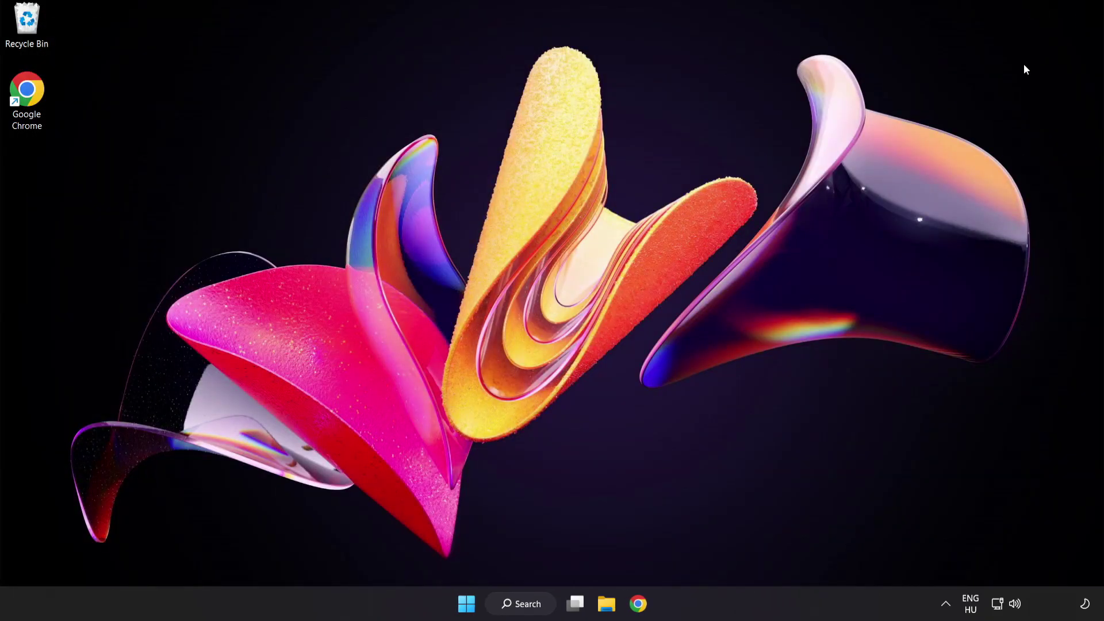
click(467, 603)
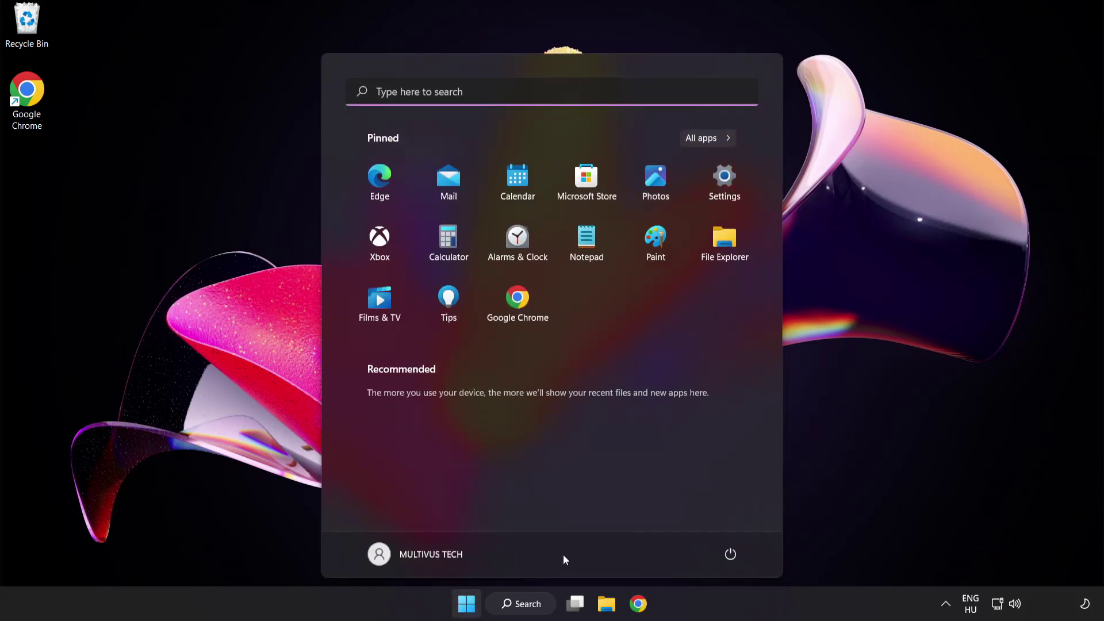
click(732, 555)
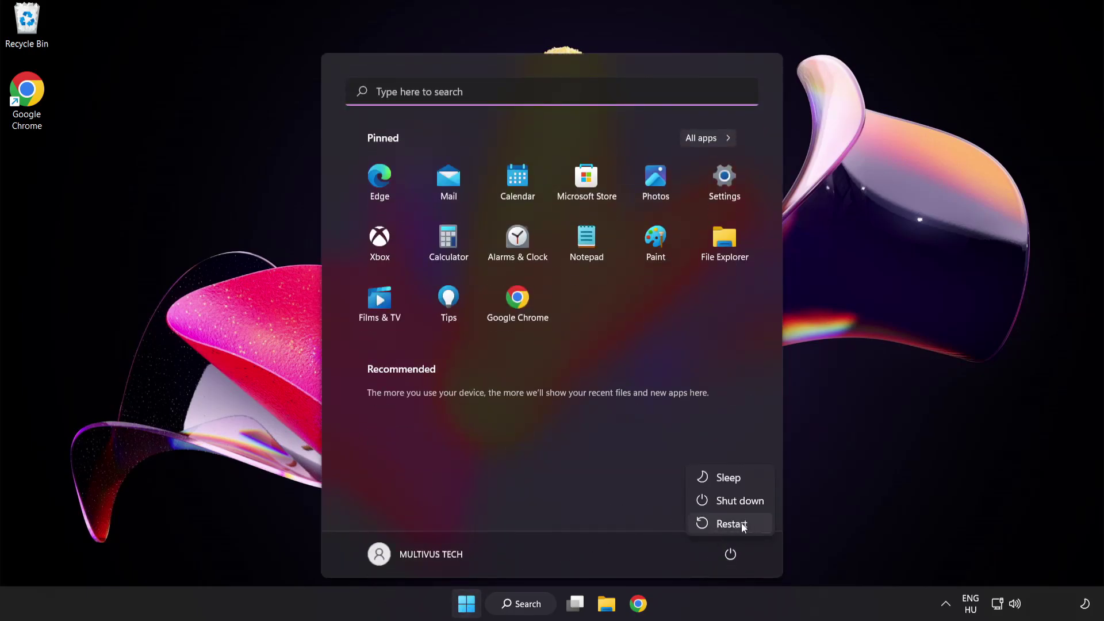